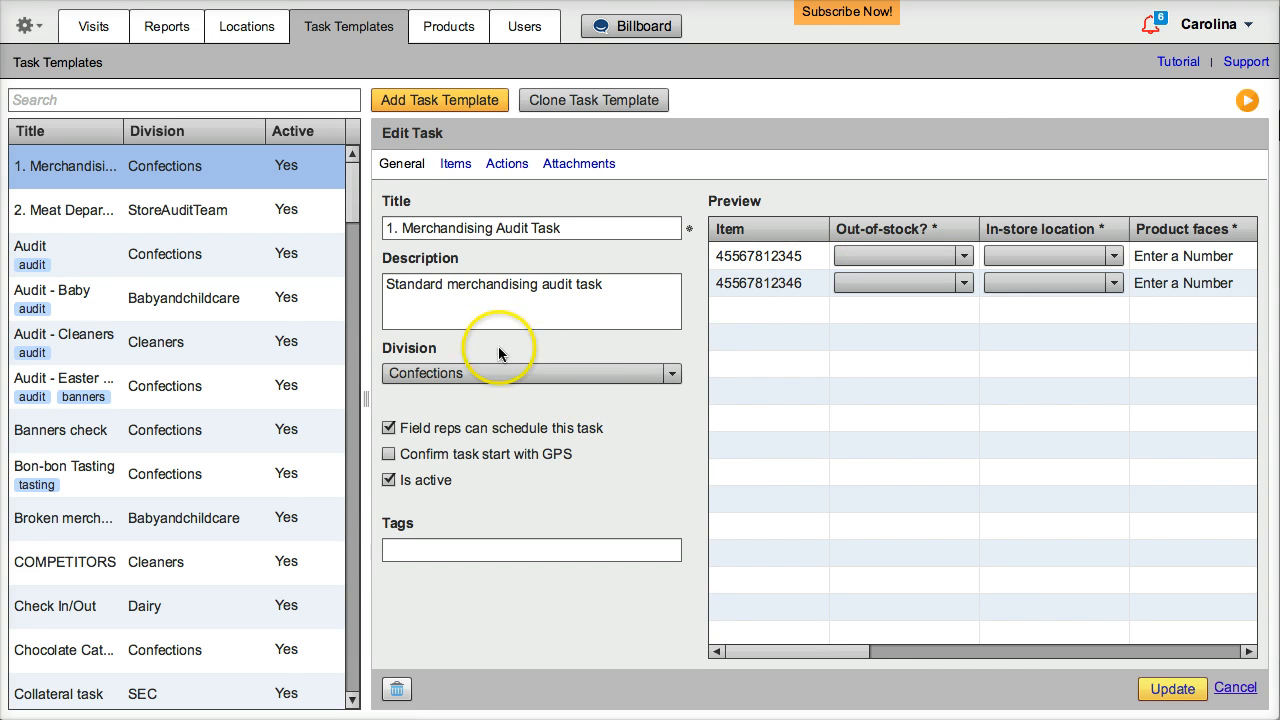
Review the preview, selected products and actions of the 1. Merchandising Audit Task template
left_click(931, 648)
left_click(452, 164)
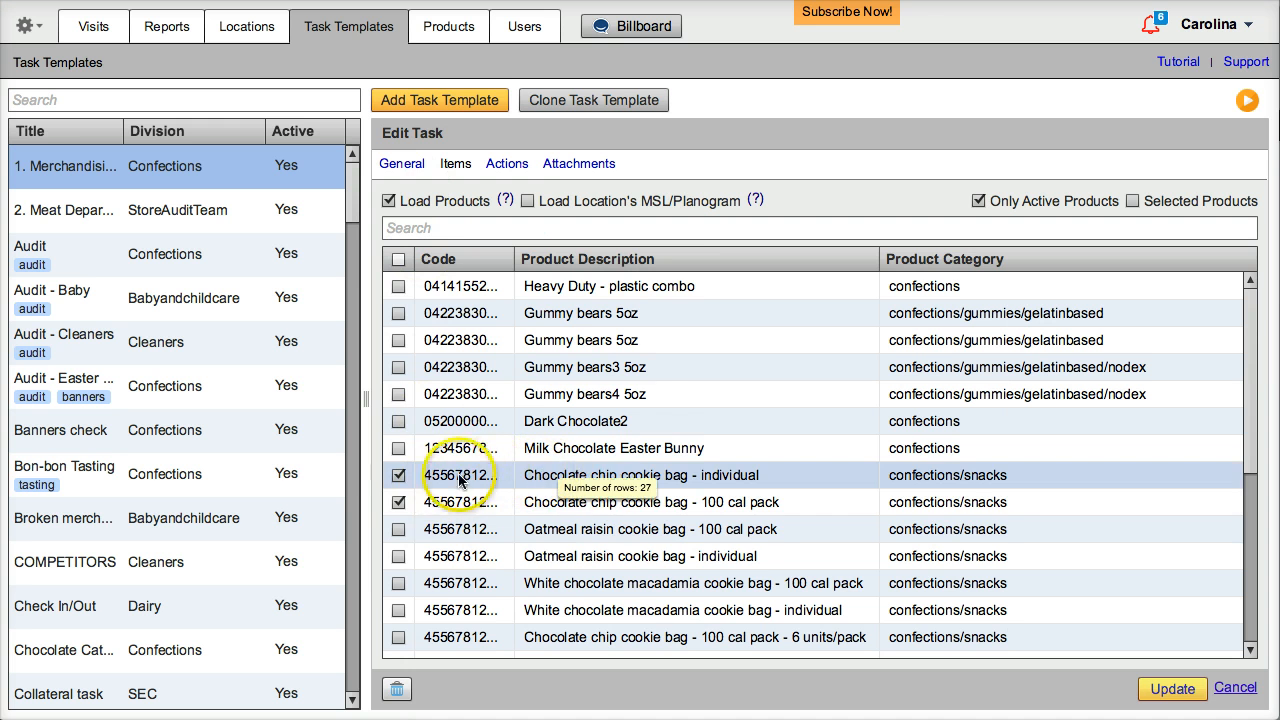
left_click(506, 166)
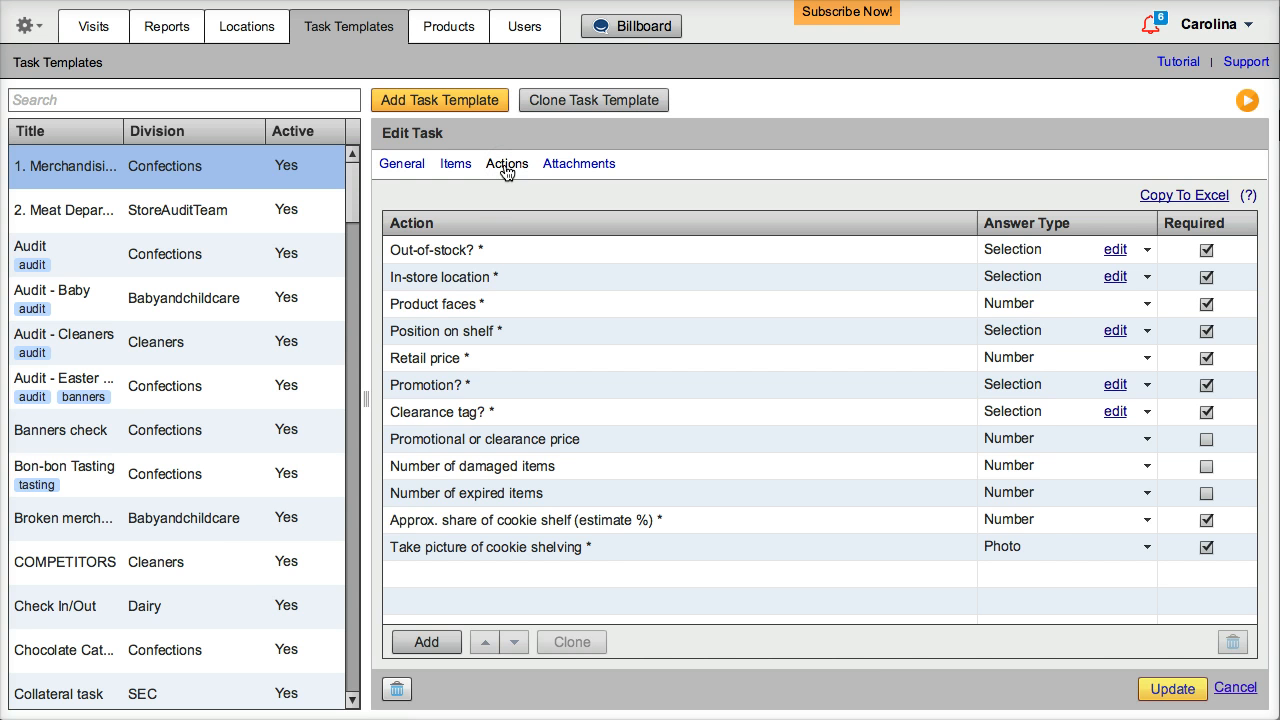
Inspect the selection options of the Out-of-stock?, In-store location and Position on shelf actions without changing them
left_click(1114, 250)
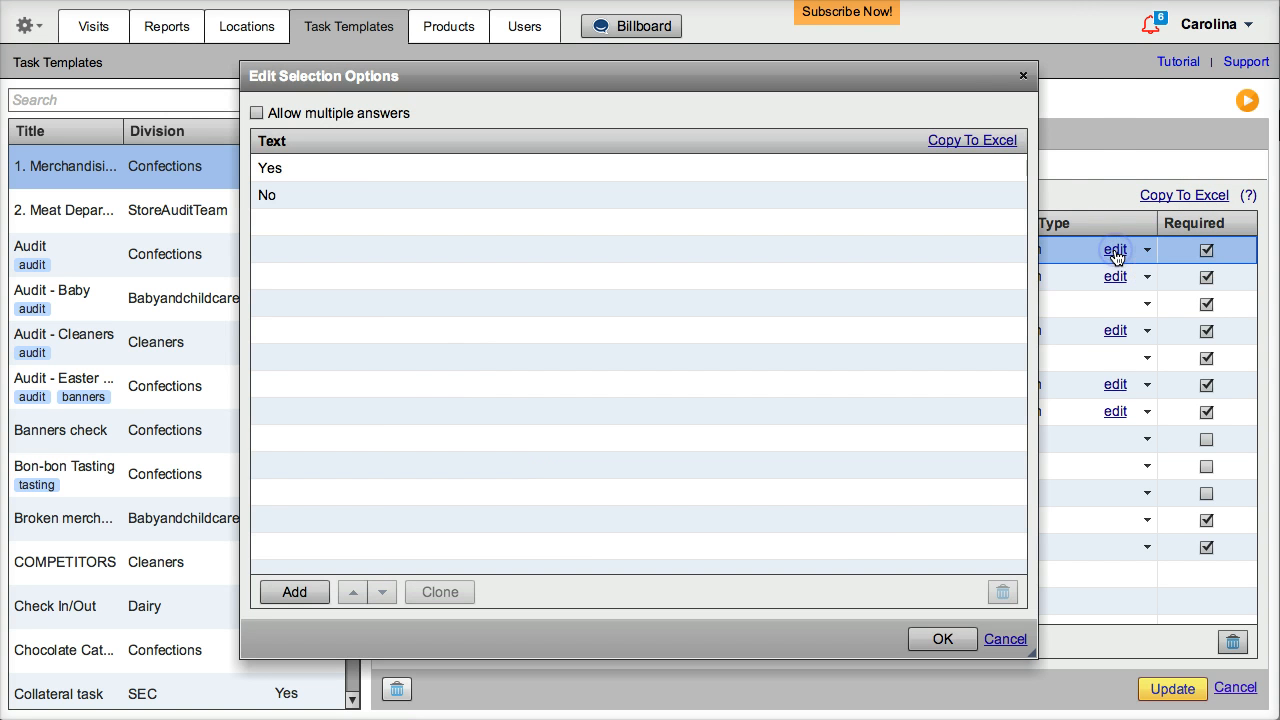
left_click(1023, 75)
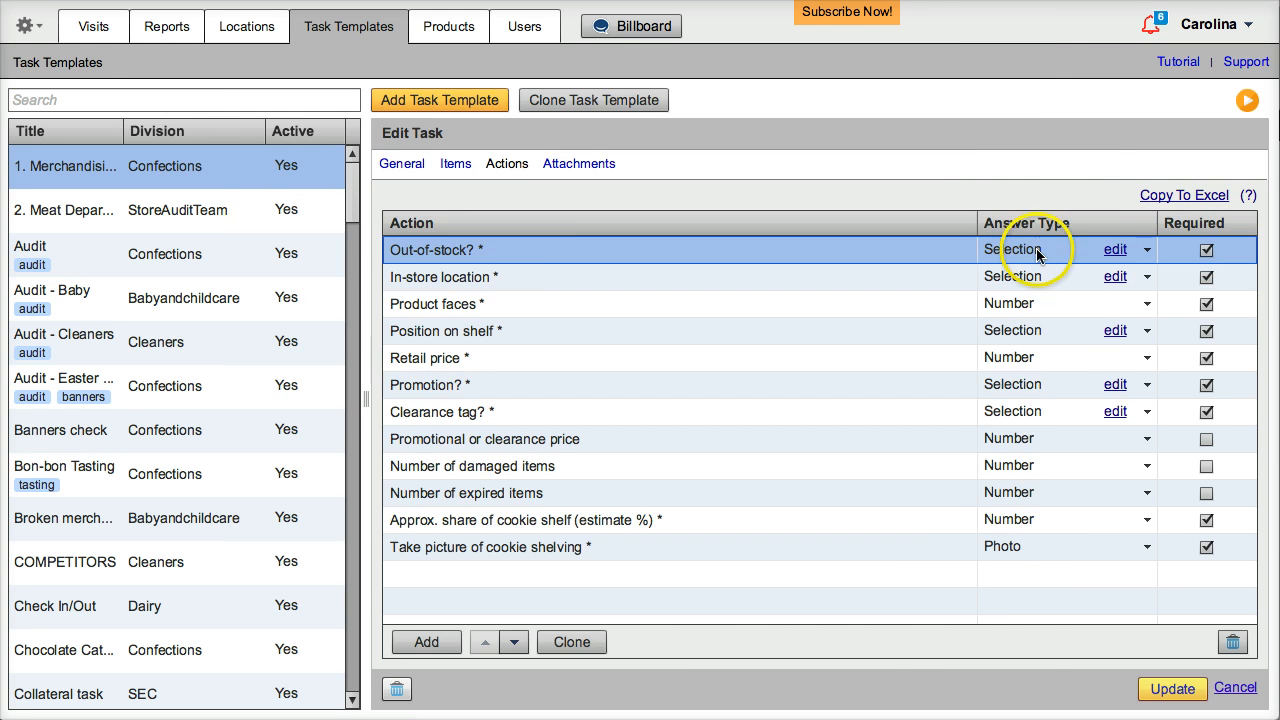
left_click(1114, 277)
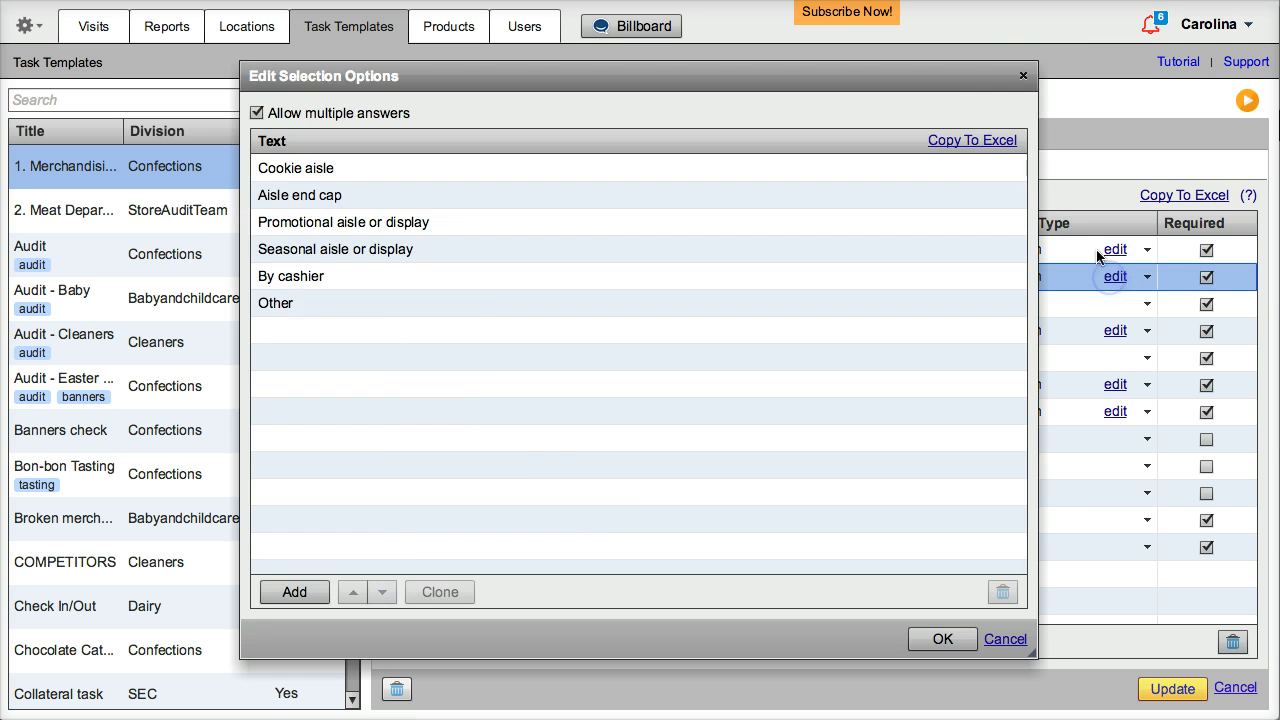
left_click(1023, 75)
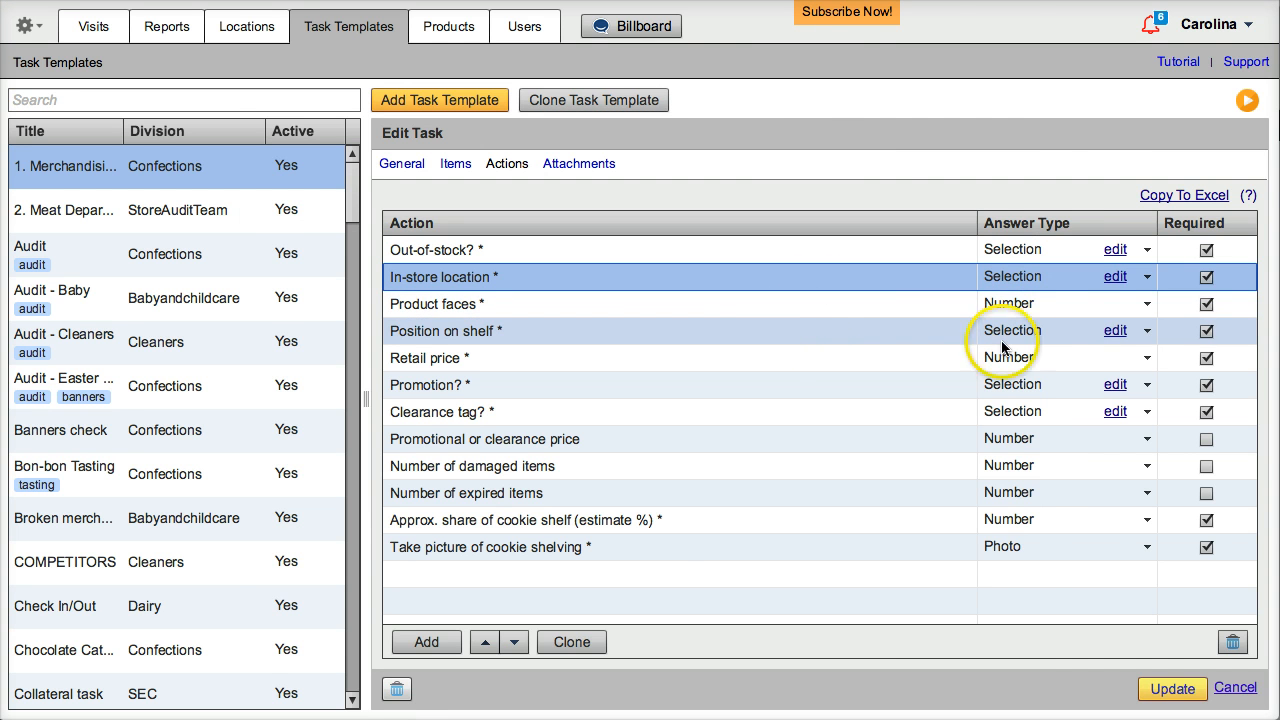
left_click(1115, 330)
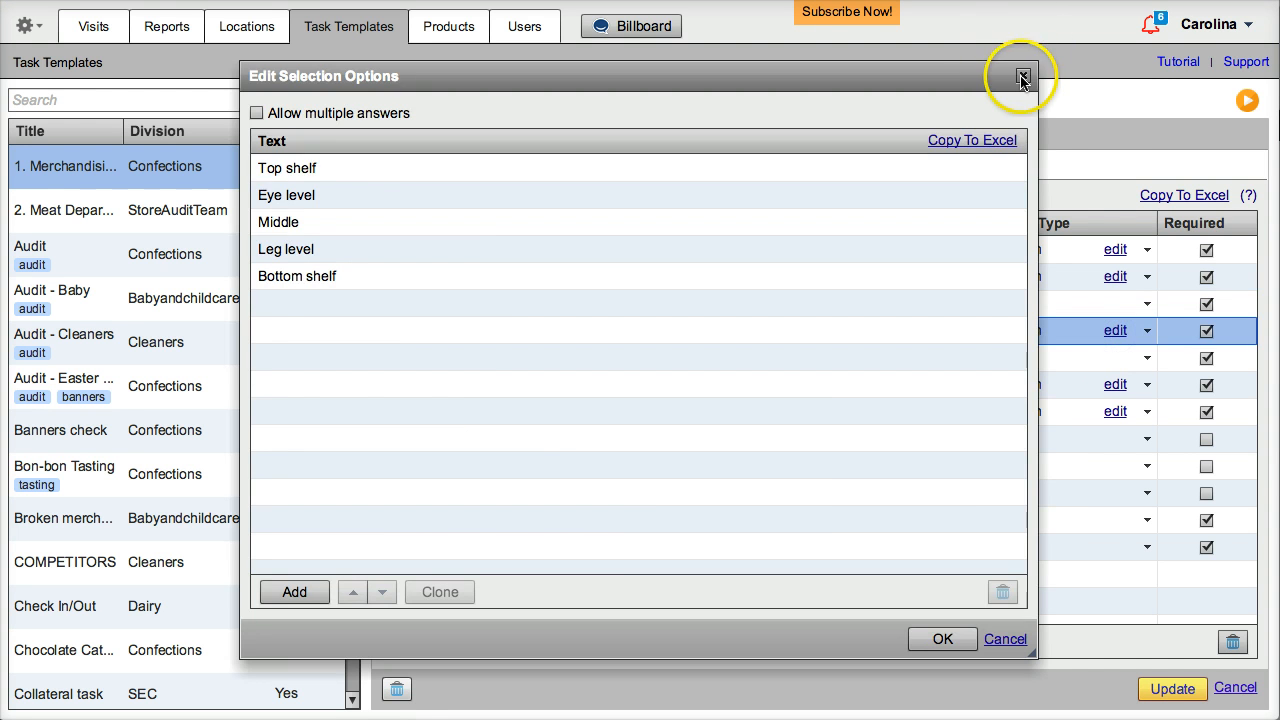
left_click(1023, 75)
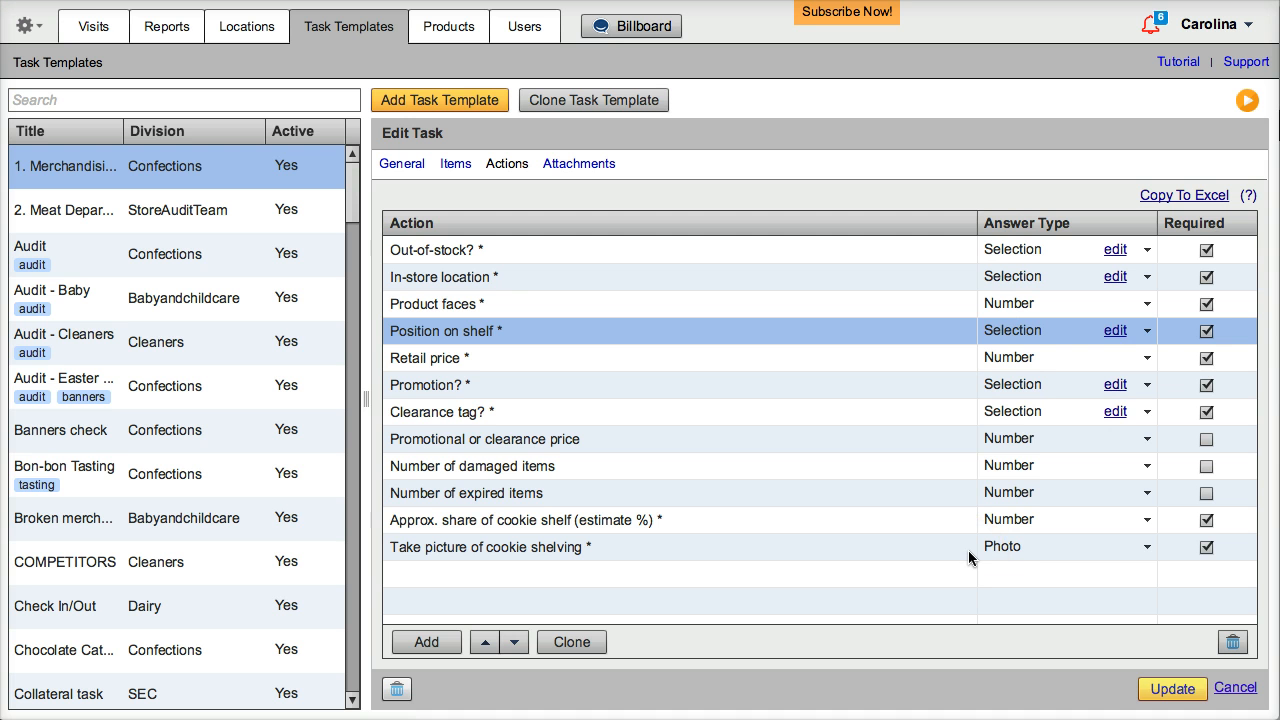
Open the User Schedule for visits and select the signed-in user from the Southwest team
left_click(84, 27)
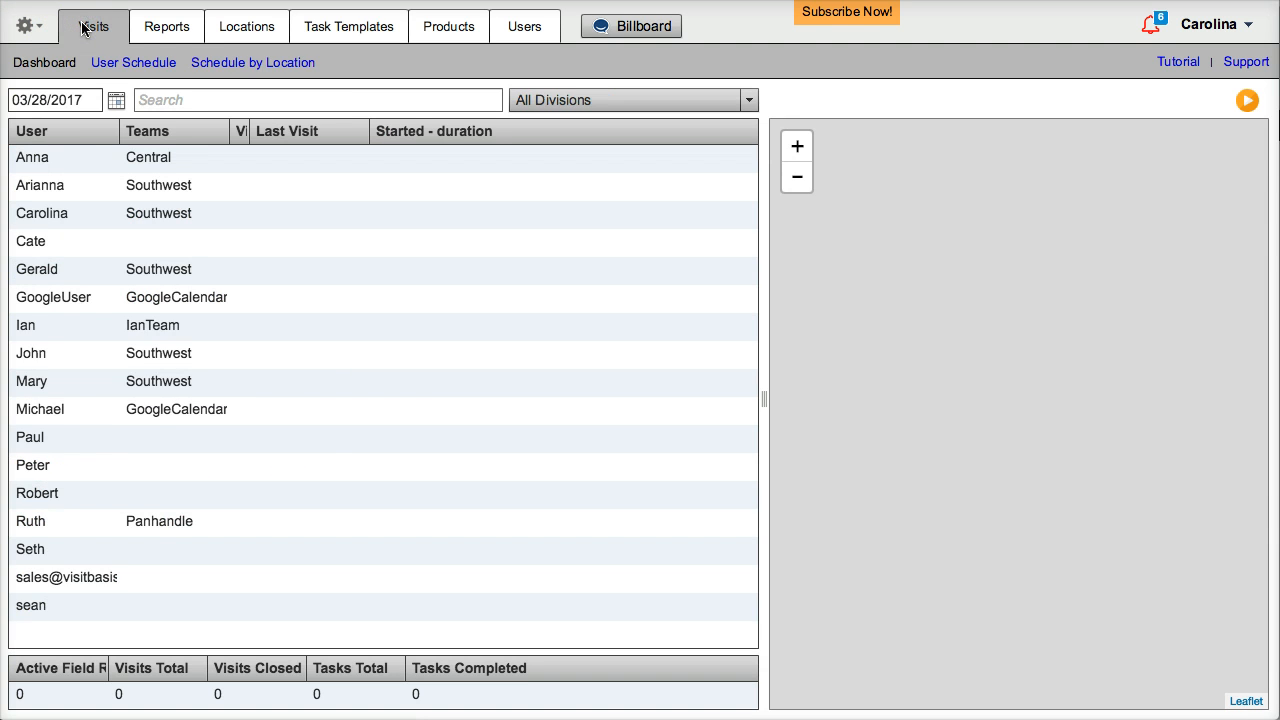
left_click(113, 64)
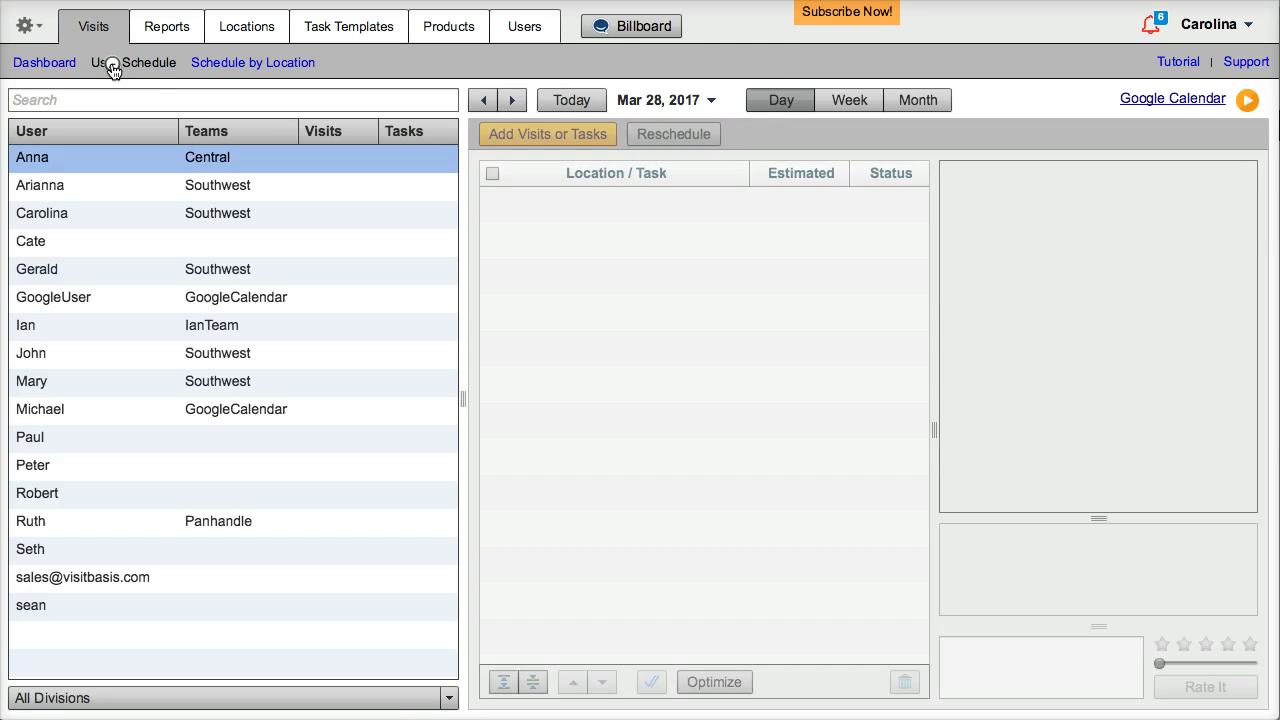
left_click(80, 214)
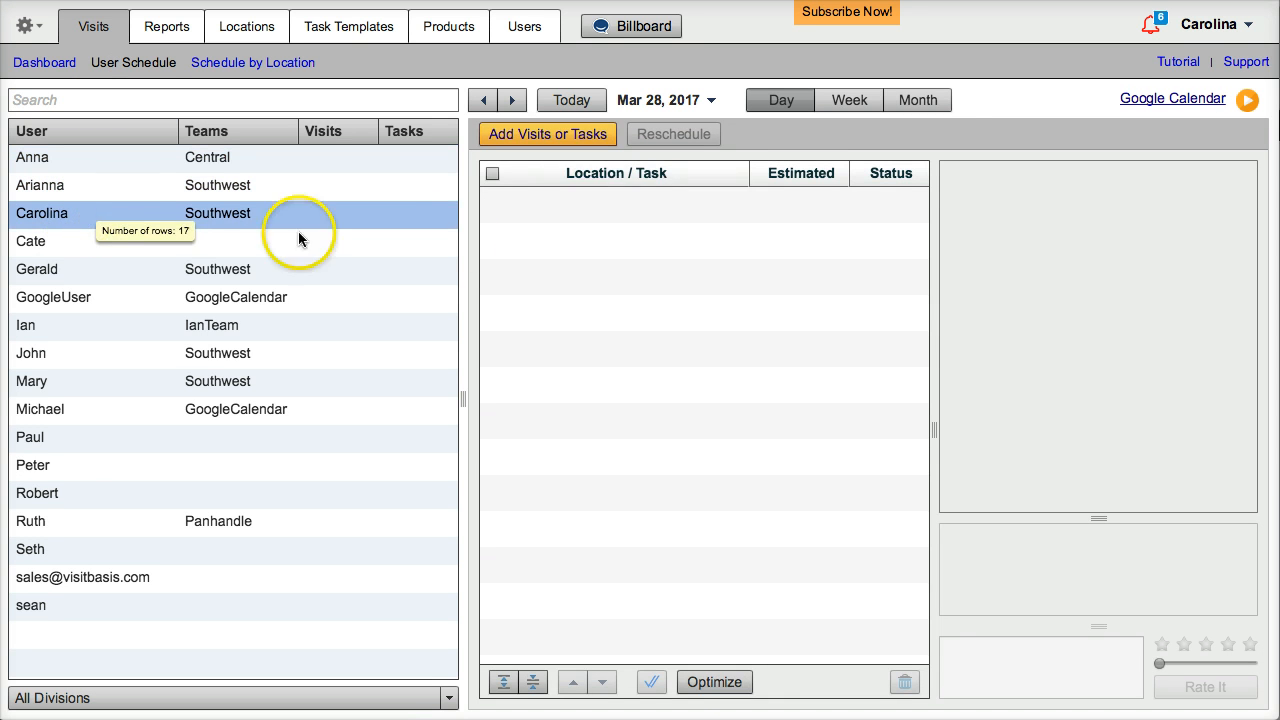
Add visits for Aventura Target t5, Bird Road Target t6, Boot Ranch Target t7b, and Bravo bv7, bv11 and bv9 on Mar 28, 2017
left_click(557, 136)
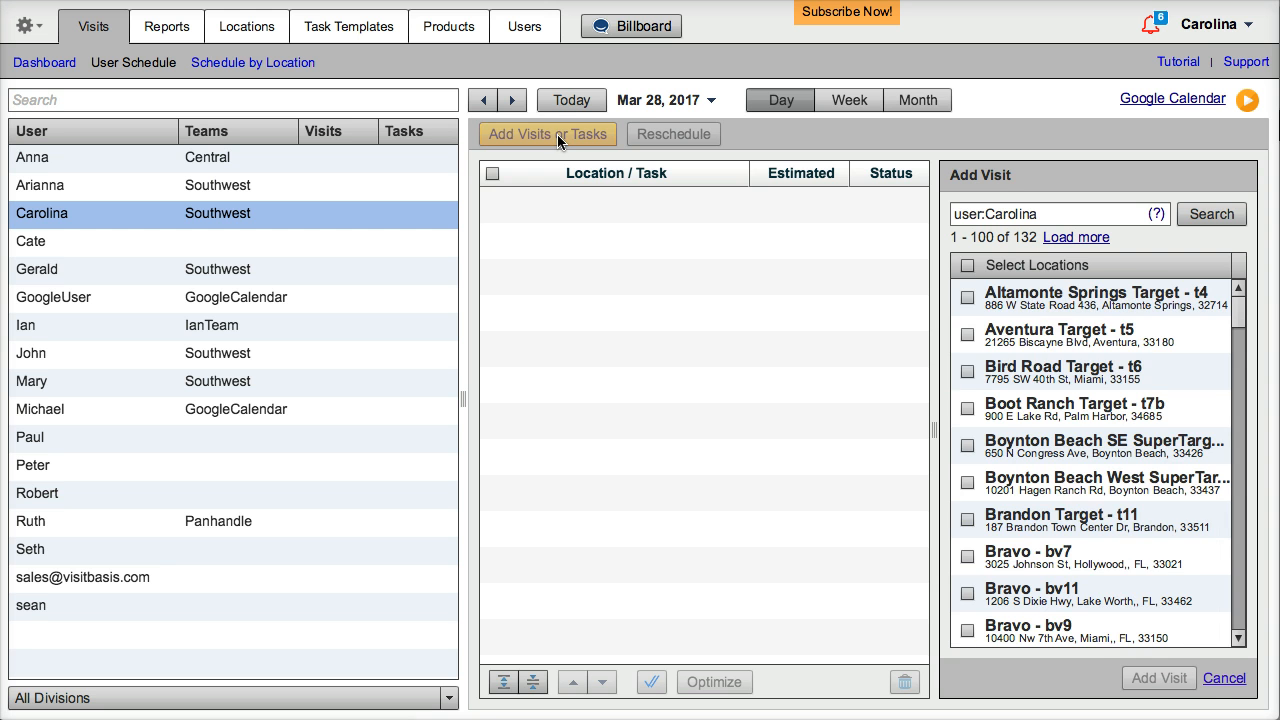
left_click(967, 334)
left_click(967, 370)
left_click(967, 408)
left_click(968, 556)
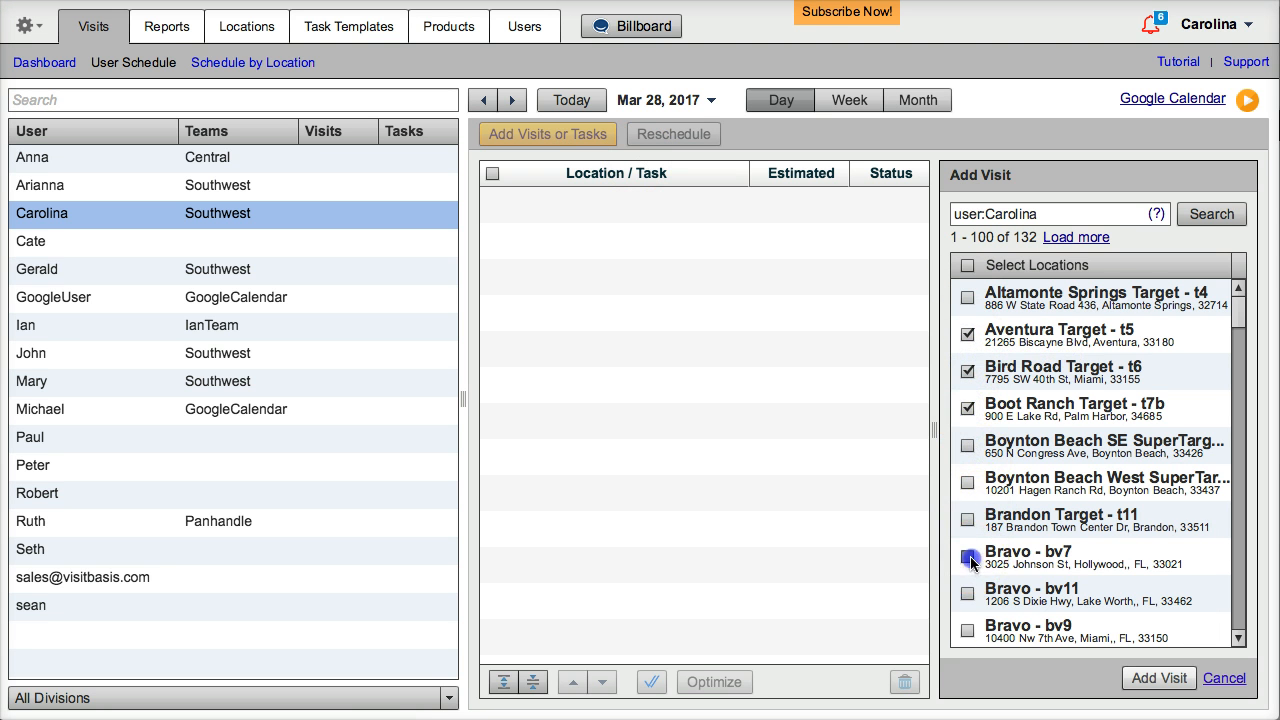
left_click(968, 593)
left_click(967, 630)
left_click(1150, 676)
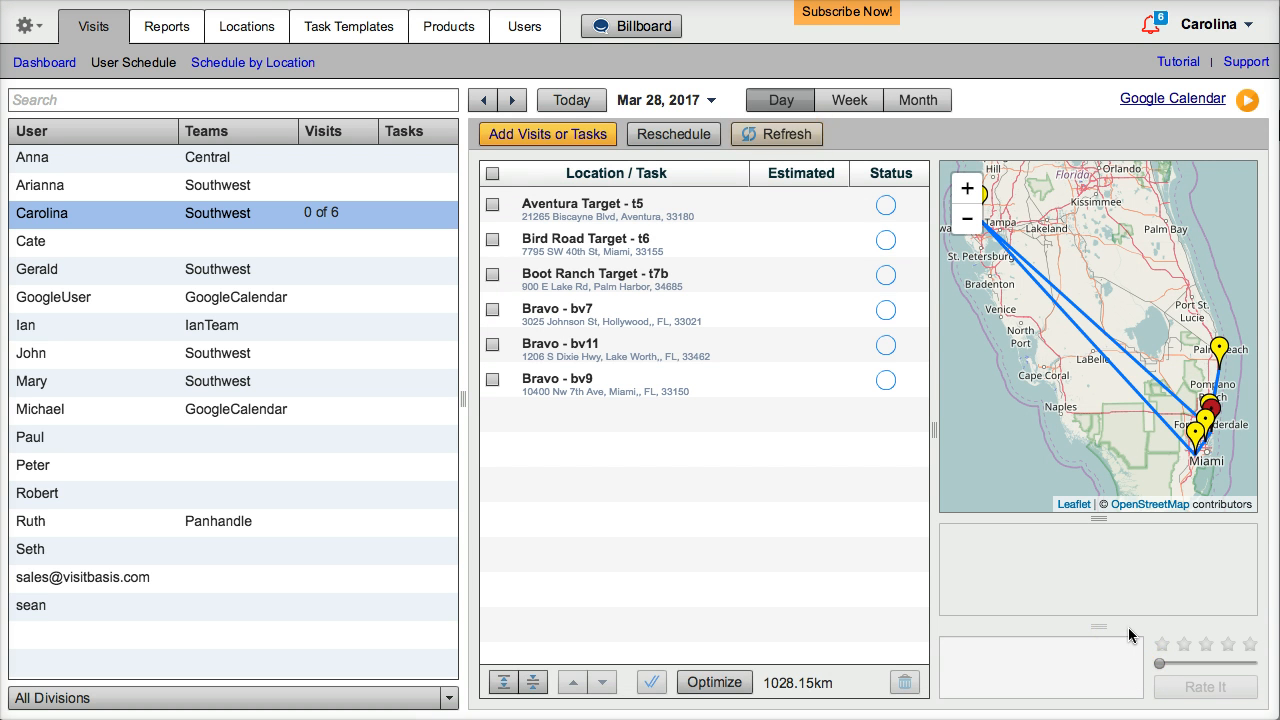
Assign the 1. Merchandising Audit Task template to all six scheduled visits
left_click(492, 174)
left_click(492, 176)
left_click(519, 140)
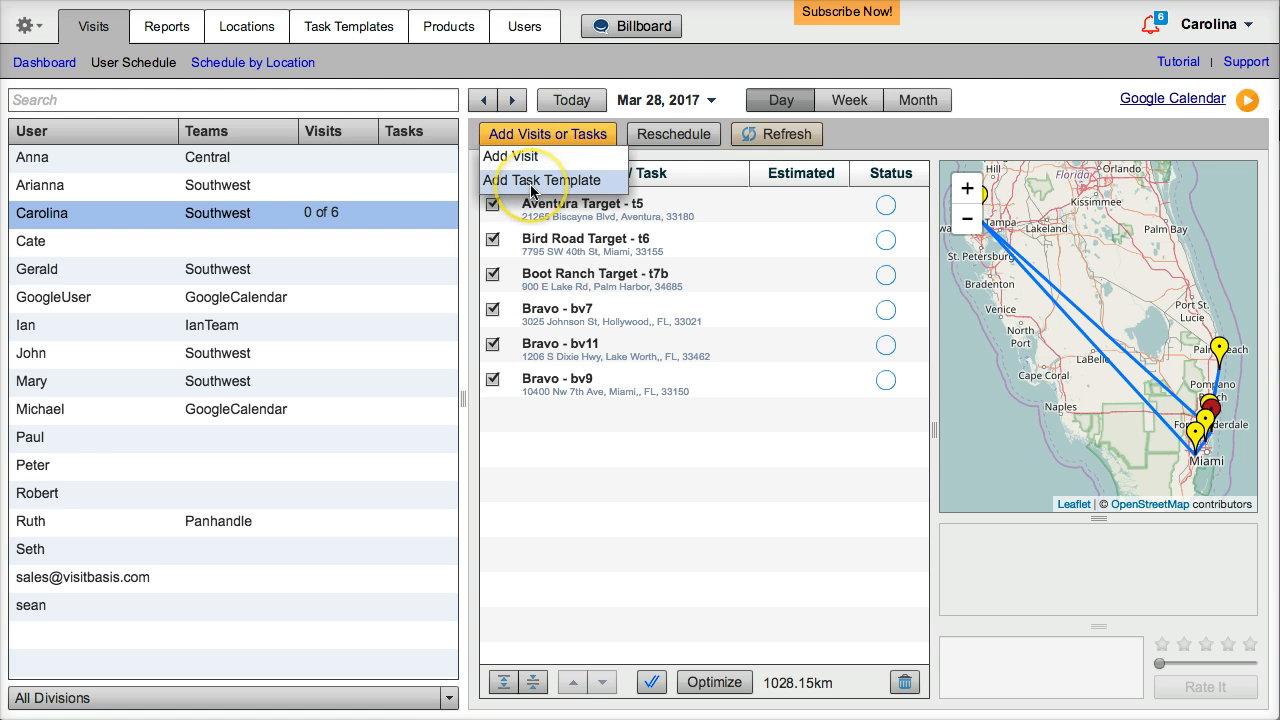
left_click(531, 181)
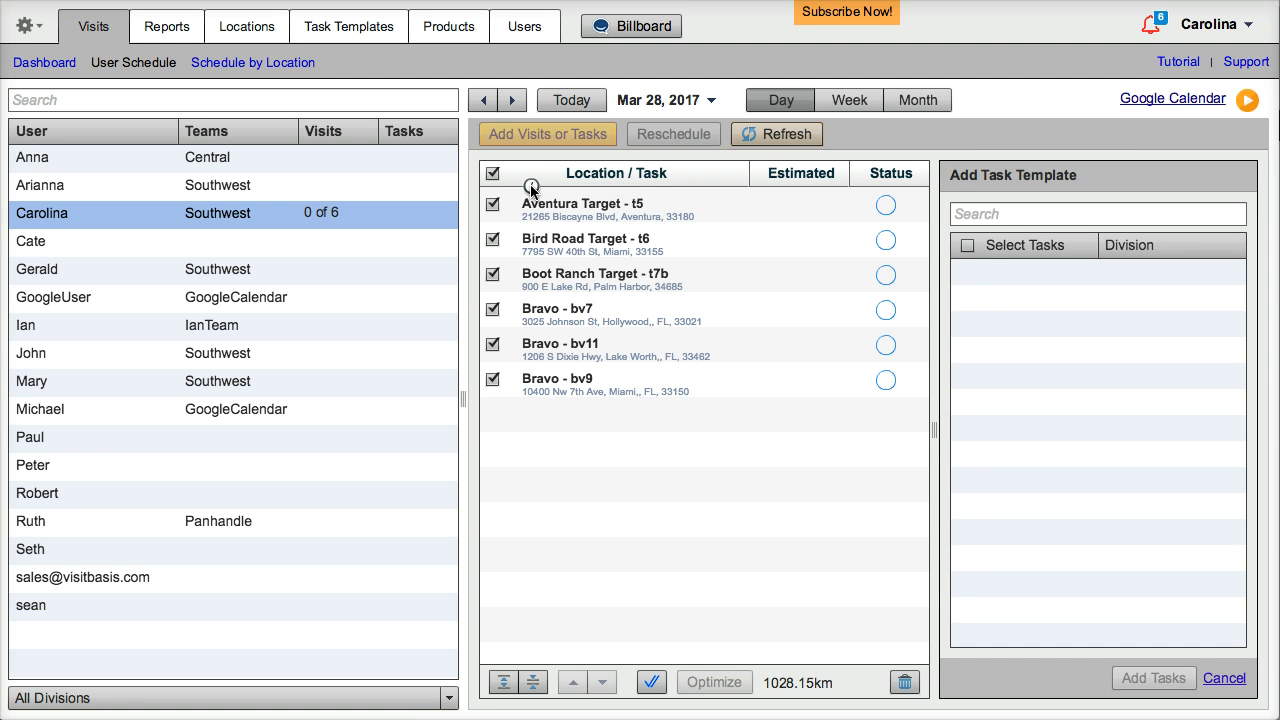
left_click(967, 278)
left_click(1141, 680)
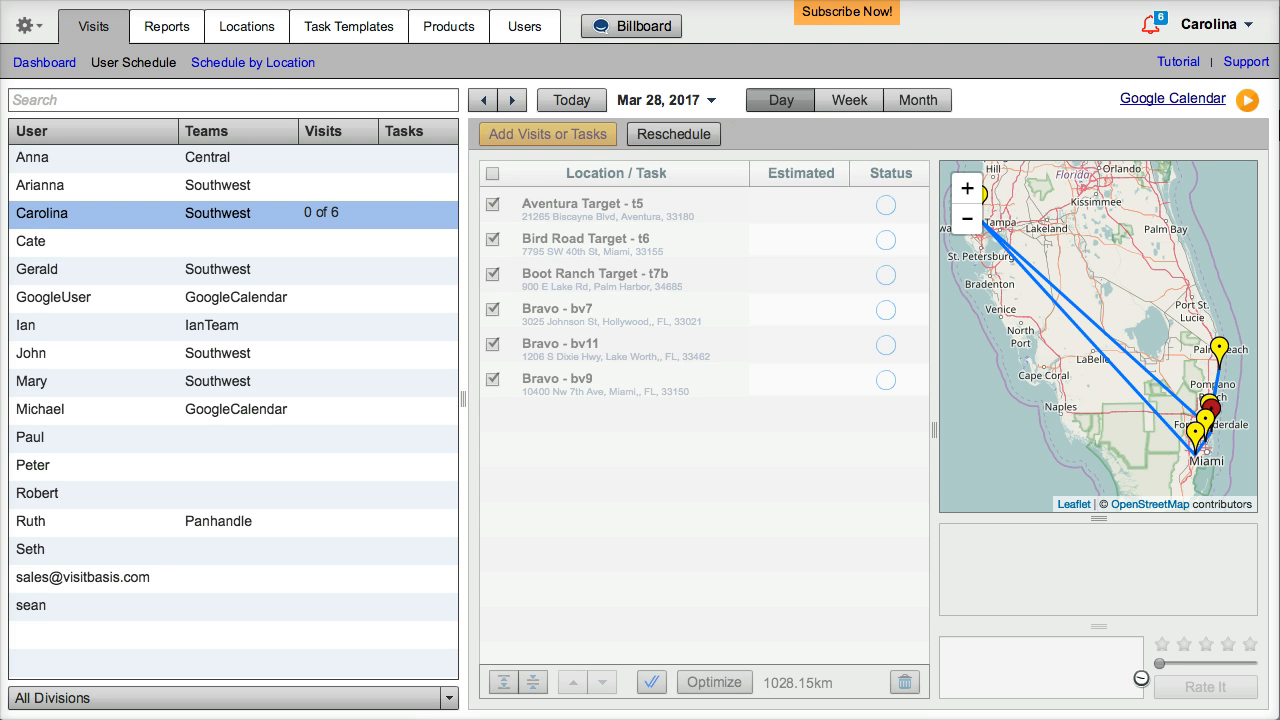
Switch the visits to the Schedule by Location view
left_click(268, 60)
left_click(267, 63)
left_click(257, 63)
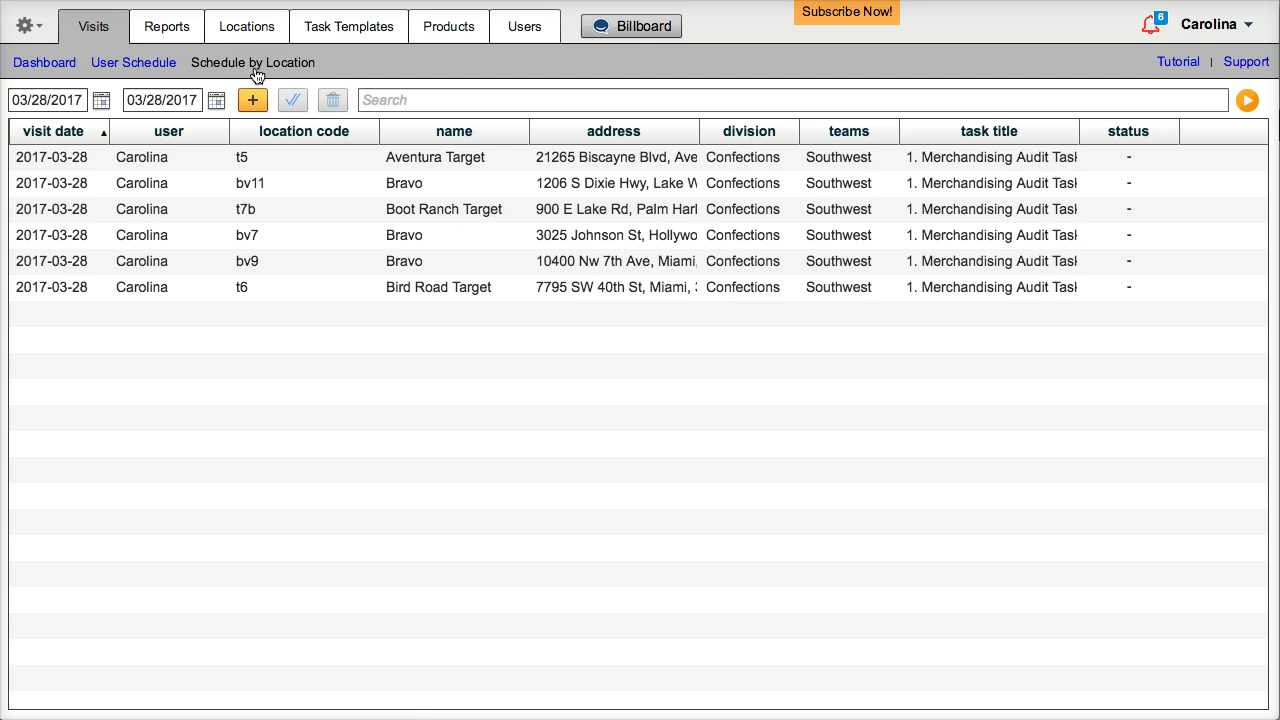
left_click(257, 68)
Start adding visits, search the locations for "bravo" and select every Bravo store found, continuing to the date selection
left_click(255, 102)
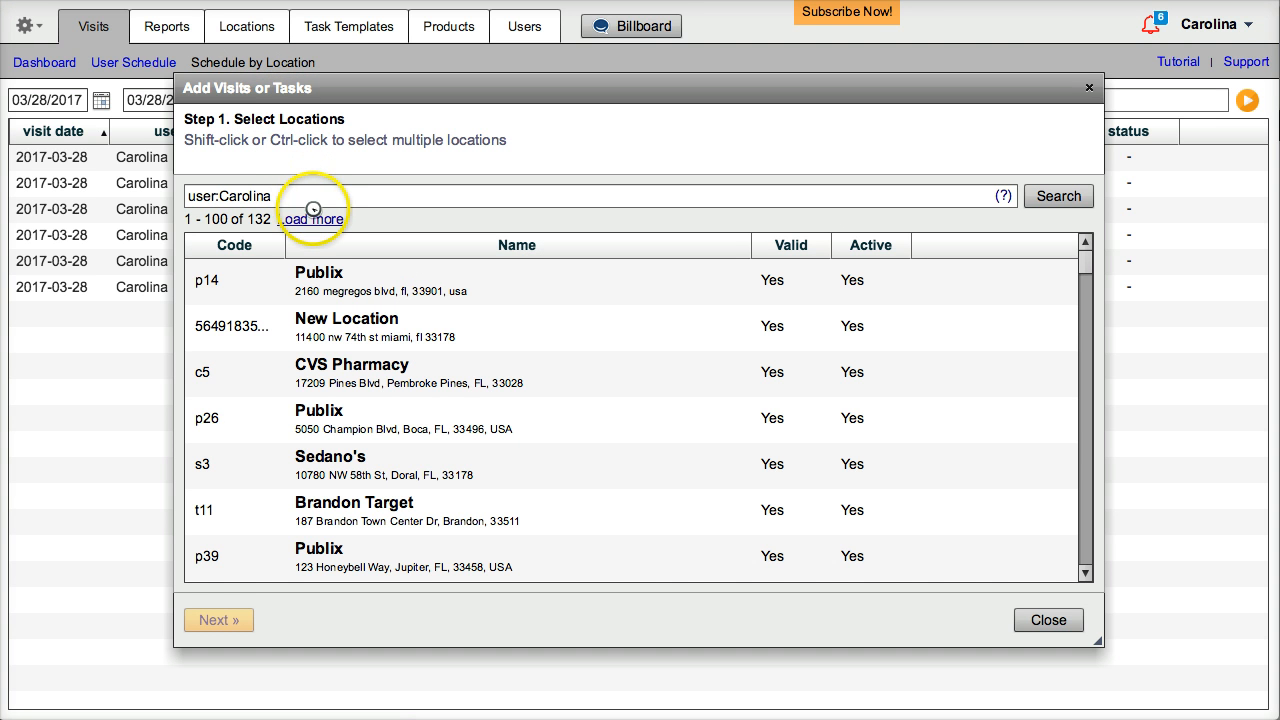
left_click_drag(306, 199, 138, 184)
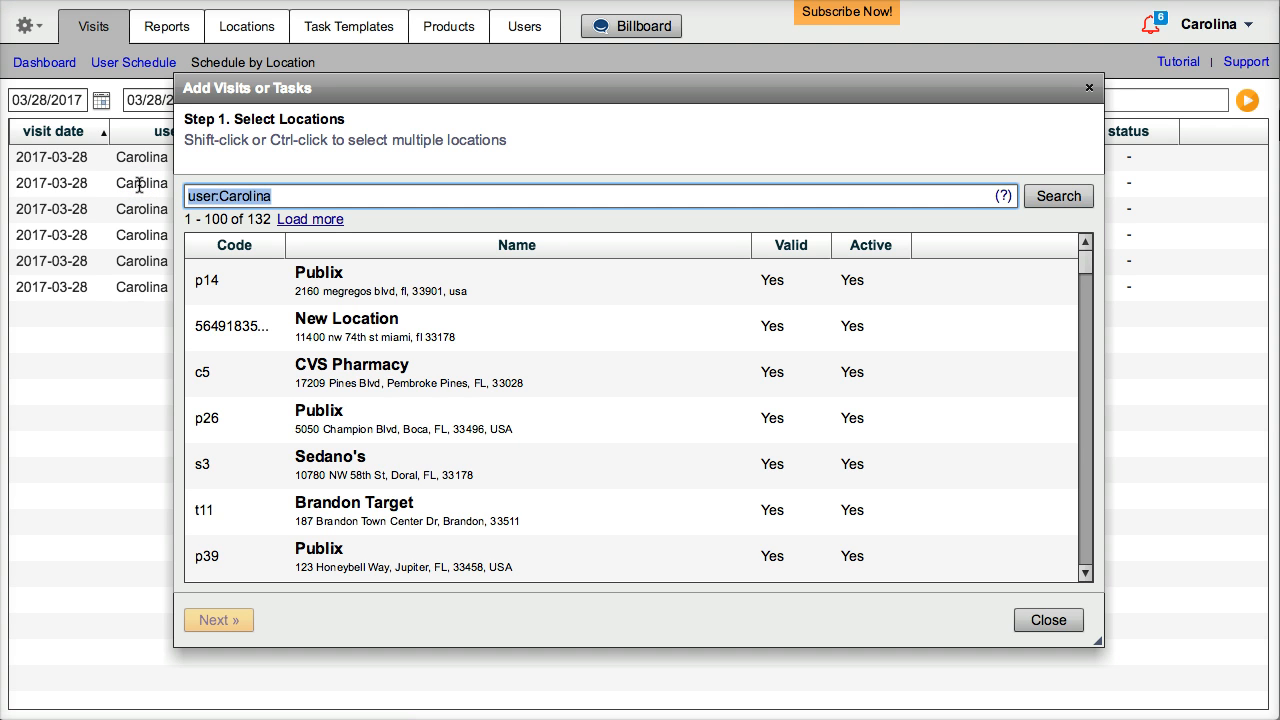
type("bravo")
key("Return")
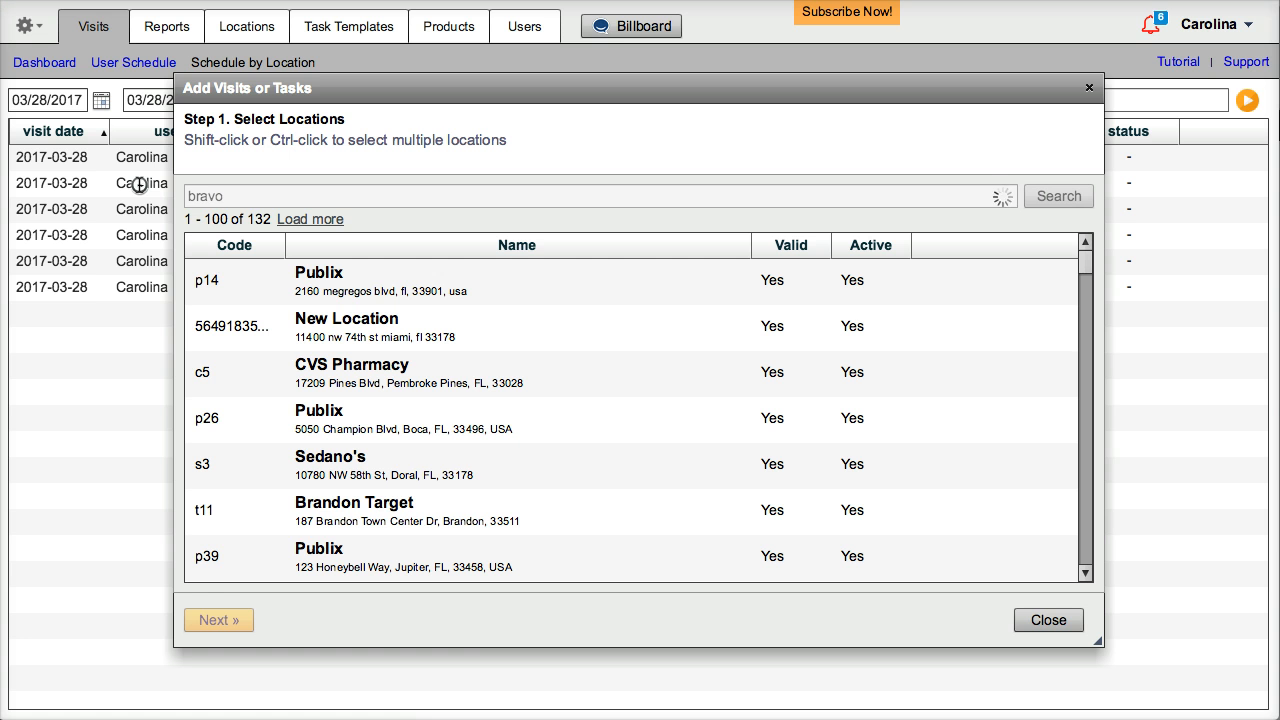
left_click(140, 185)
left_click(437, 280)
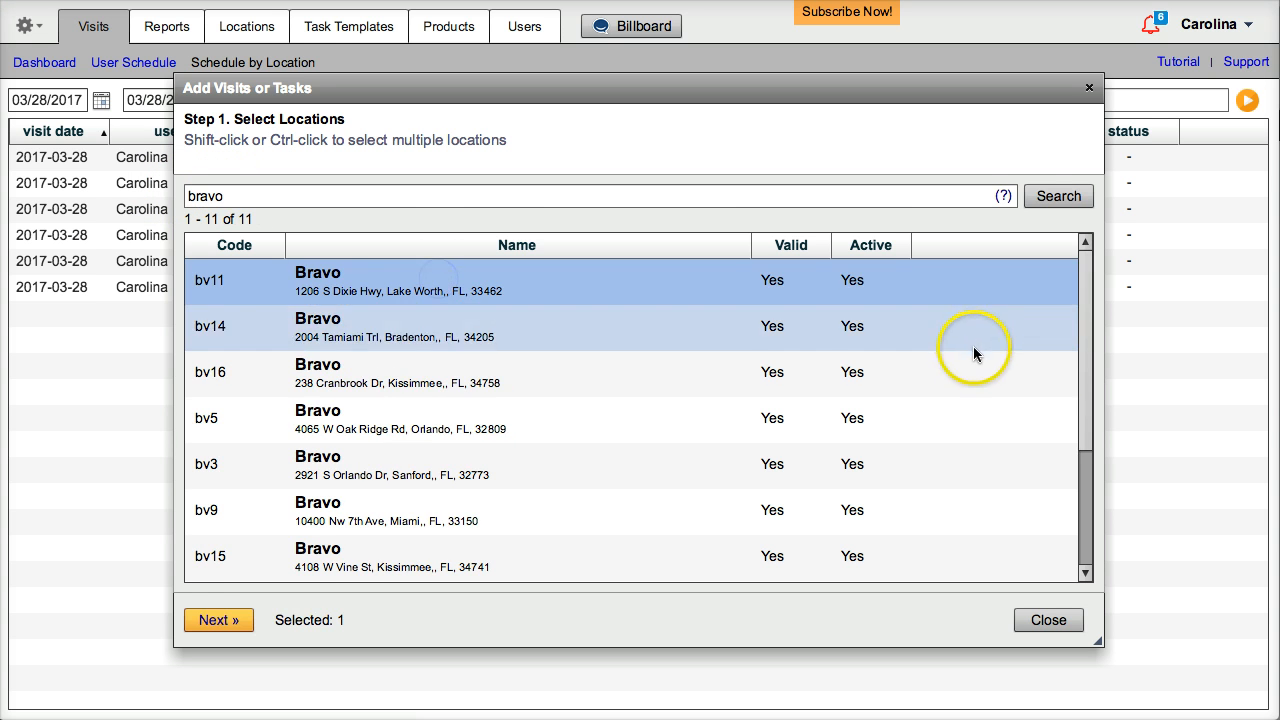
left_click_drag(1091, 403, 841, 576)
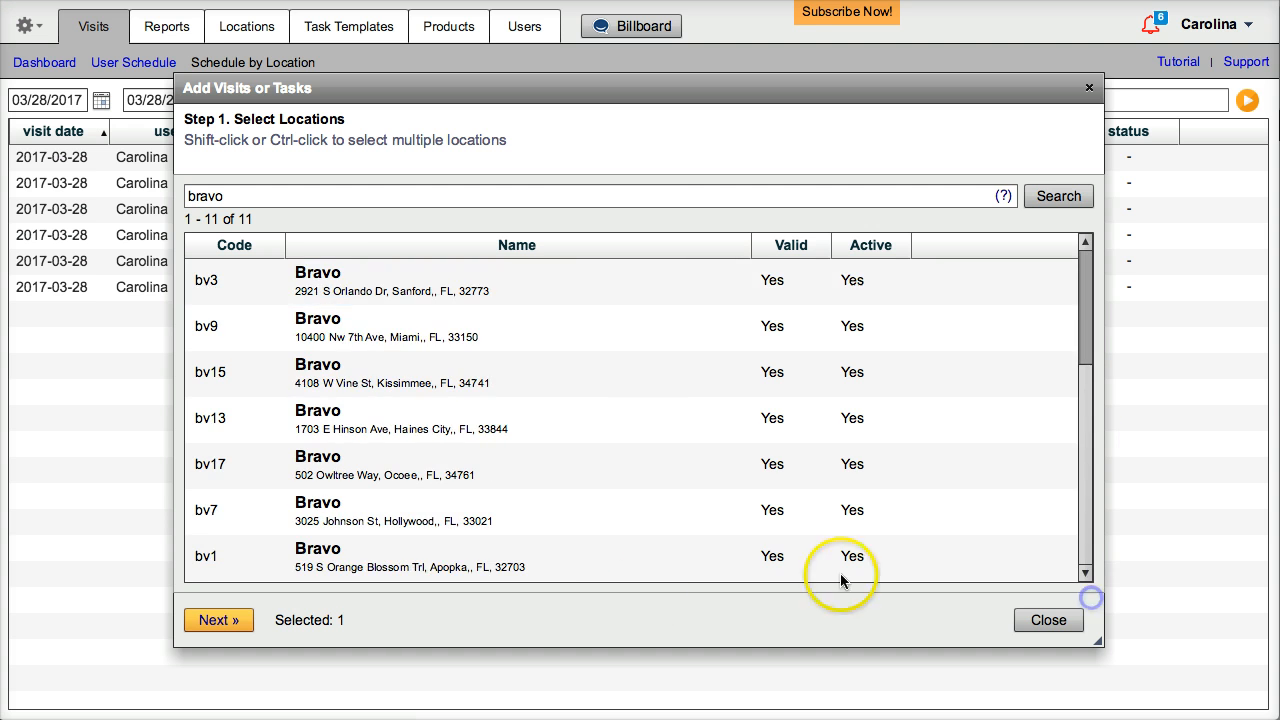
left_click(576, 558, "shift")
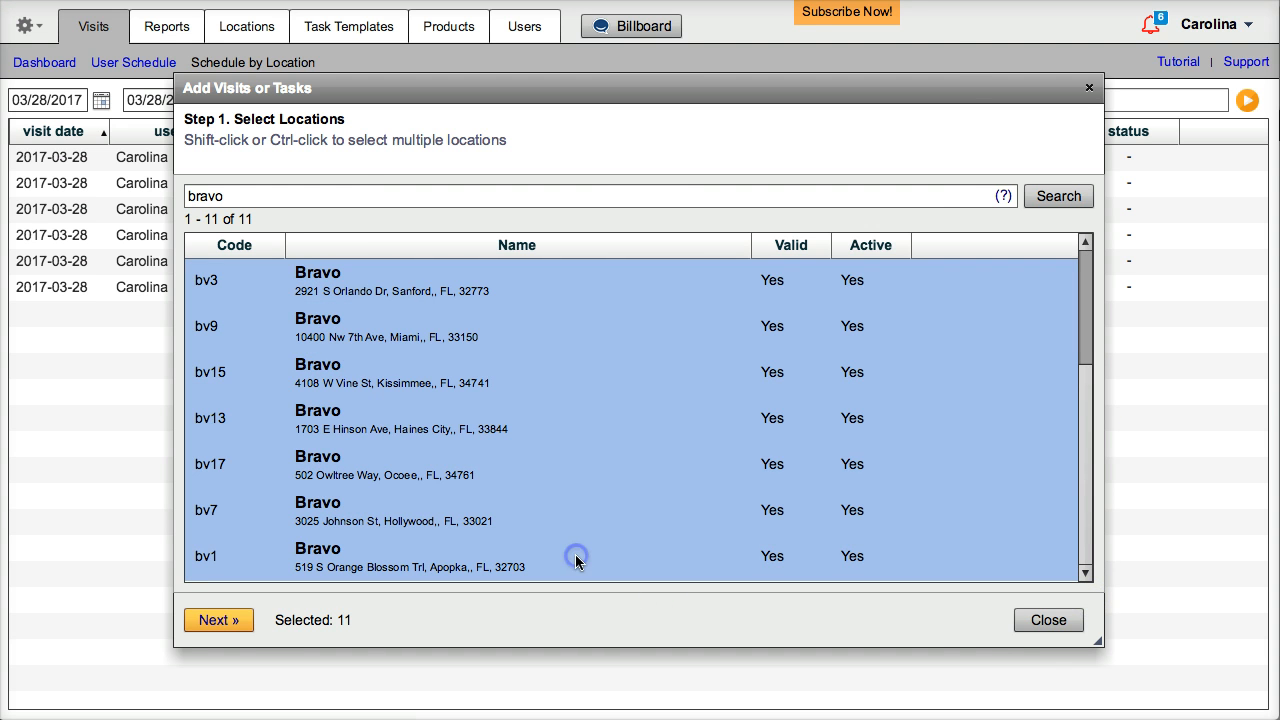
left_click(238, 621)
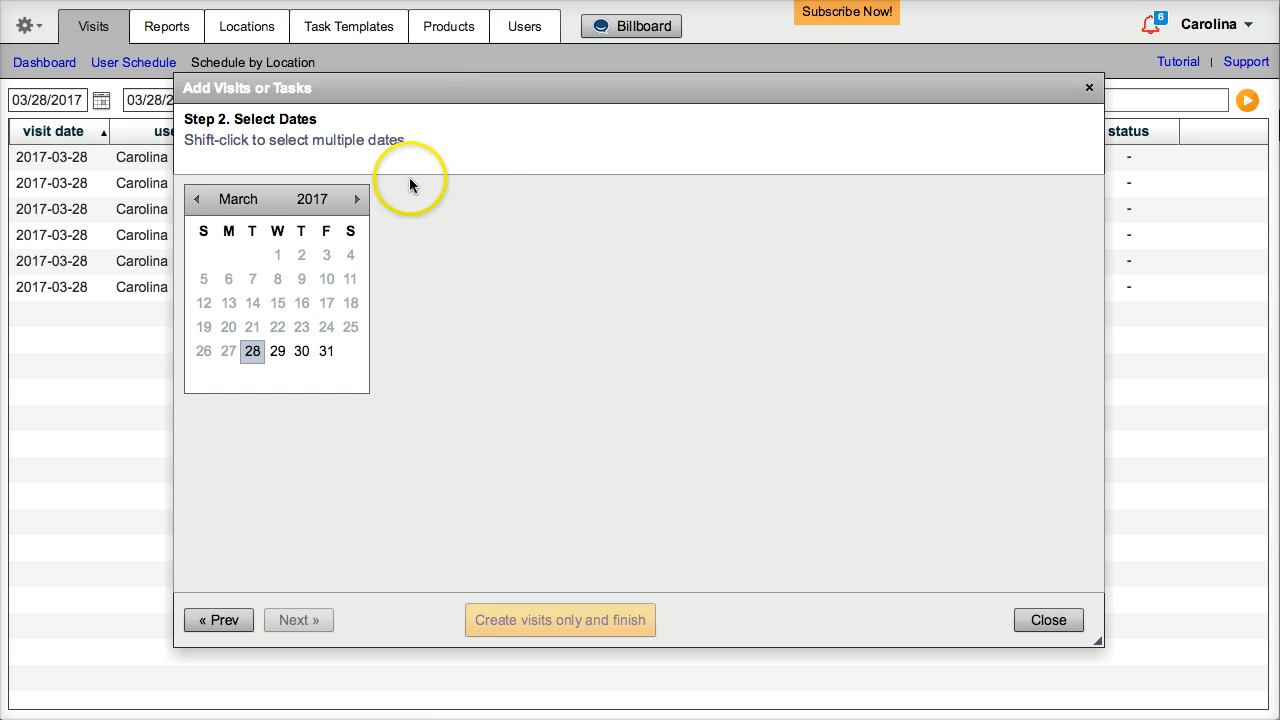
Choose March 30 and April 6, 13, 20 and 27, 2017 as visit dates and continue to the task selection
left_click(306, 354)
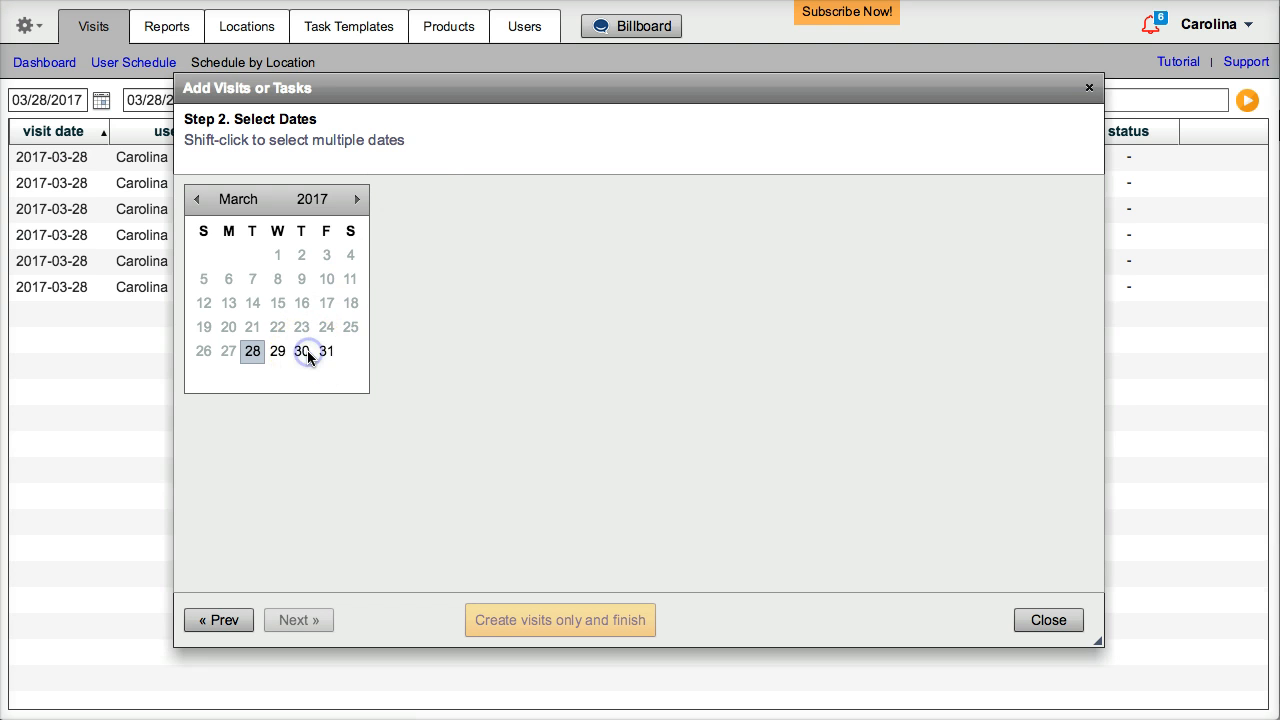
left_click(356, 199)
left_click(301, 279)
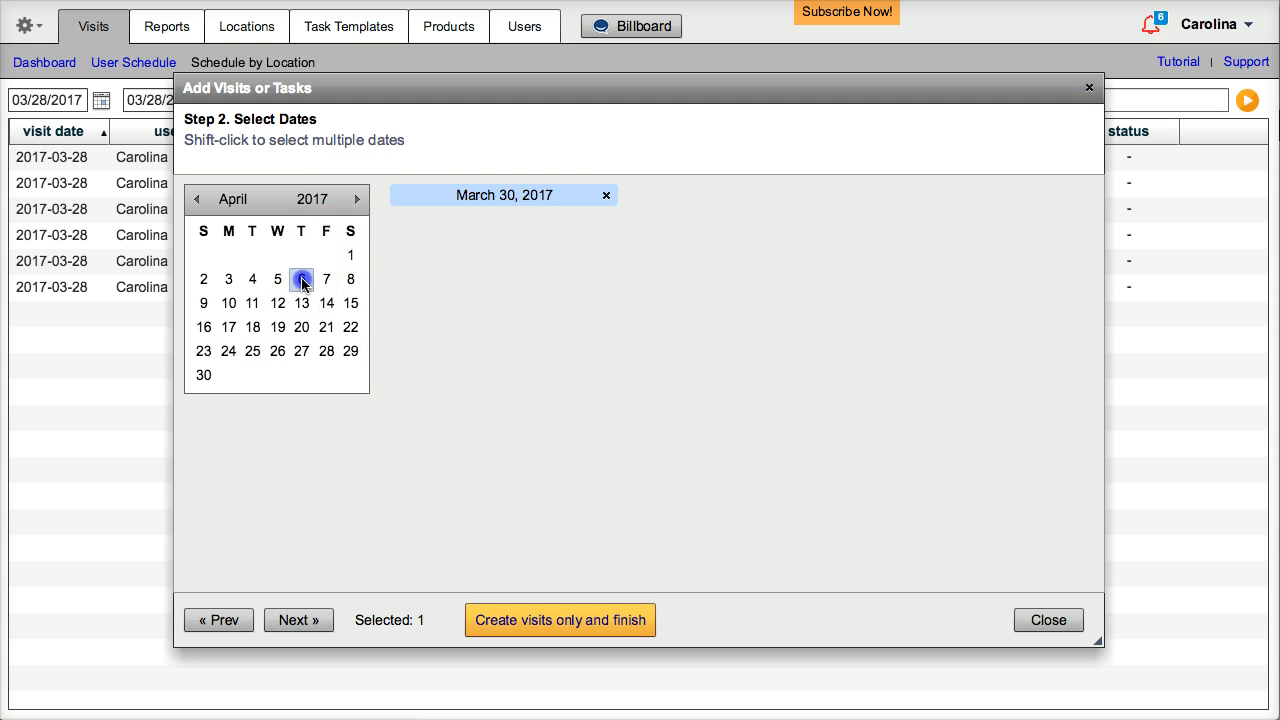
left_click(301, 329)
left_click(300, 351)
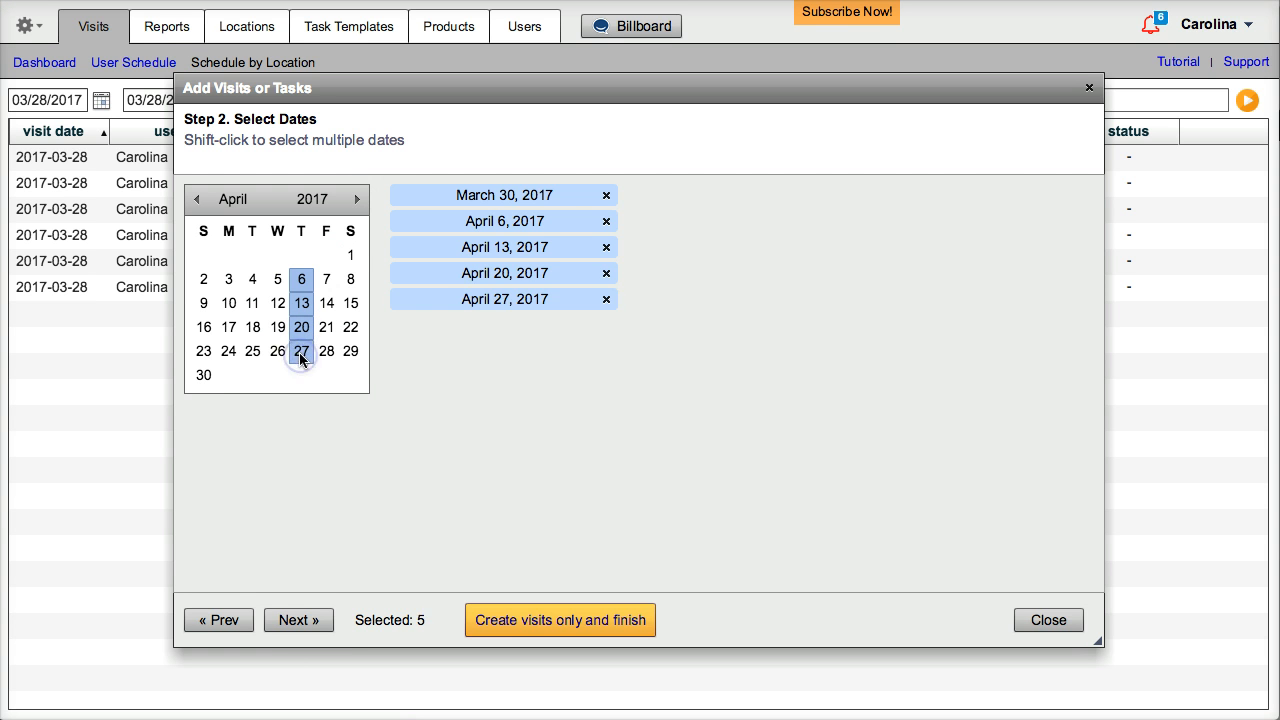
left_click(294, 620)
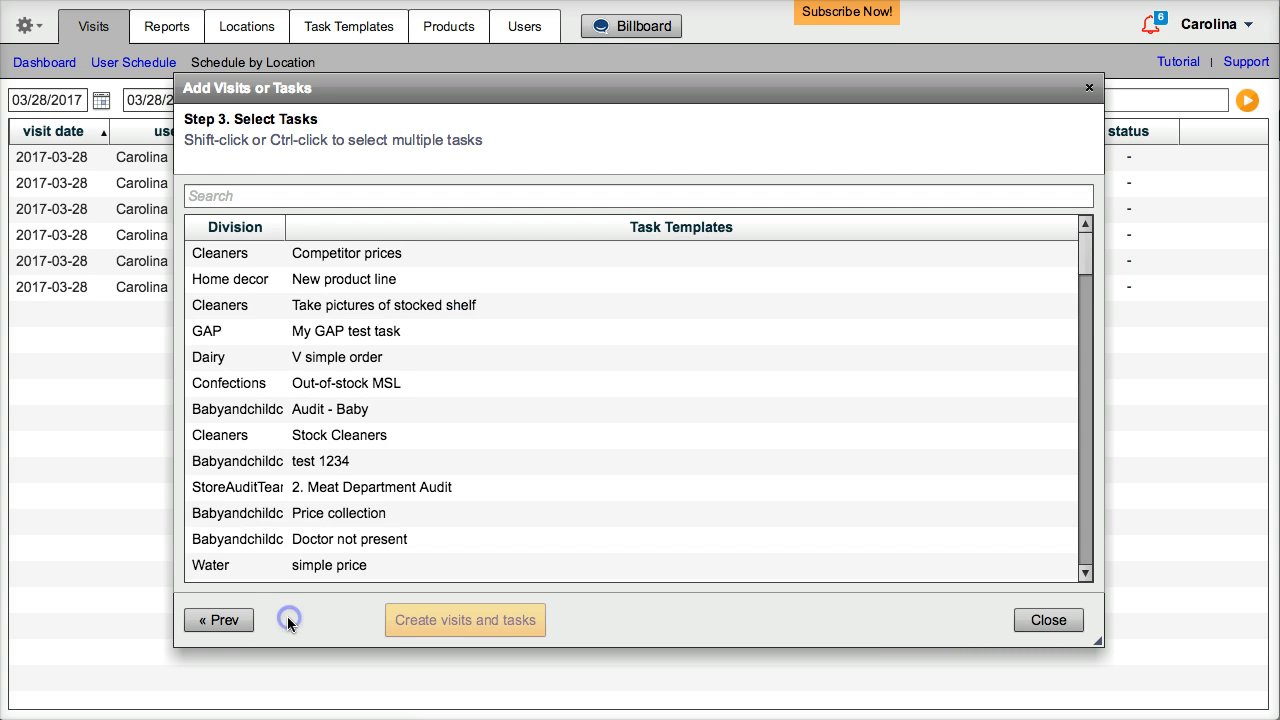
Find the merchandising audit task template by searching for "merchandi", select it and create the visits and tasks
left_click(289, 196)
type("merch")
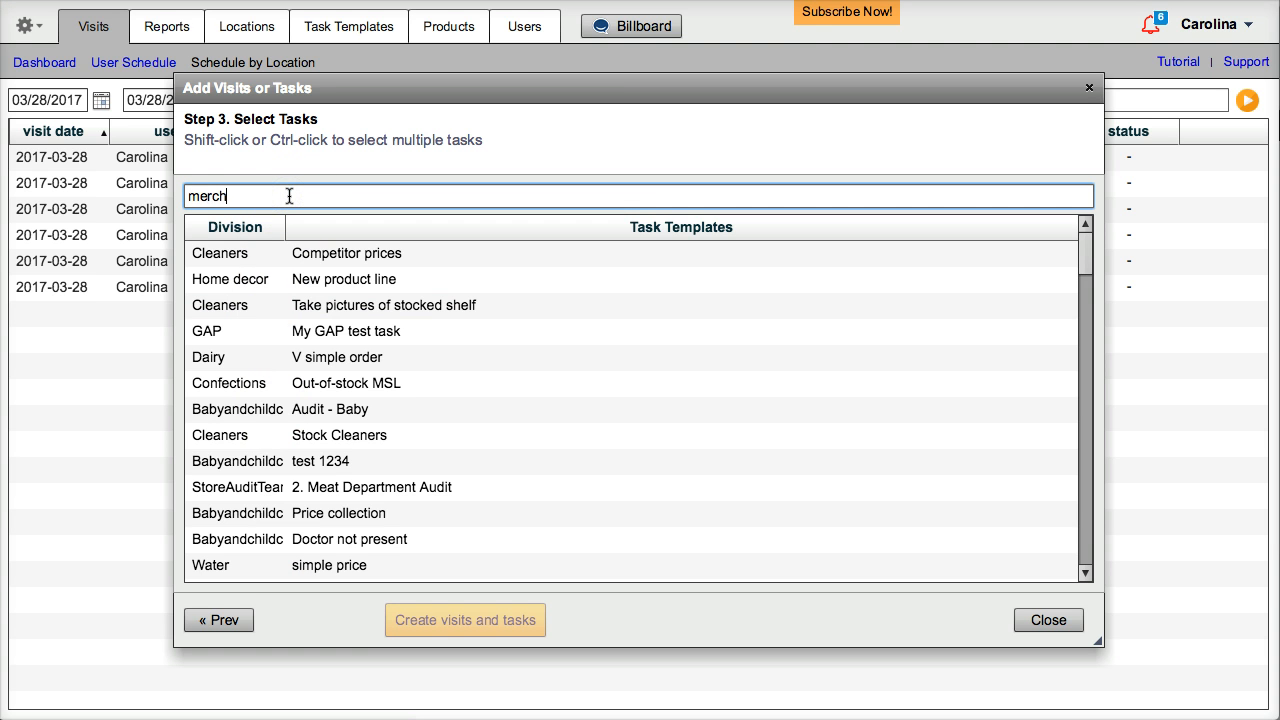
type("andi")
left_click(352, 253)
left_click(515, 635)
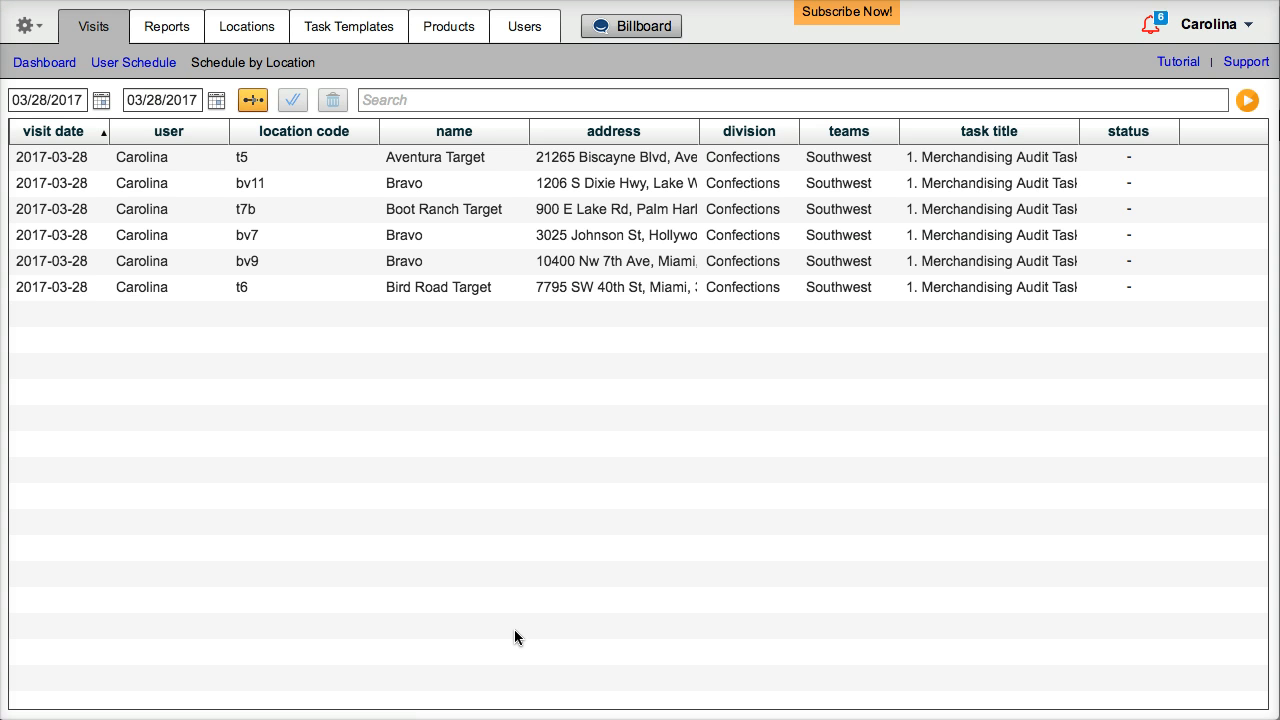
Set the end date of the displayed schedule range to 03/30/2017
left_click(216, 100)
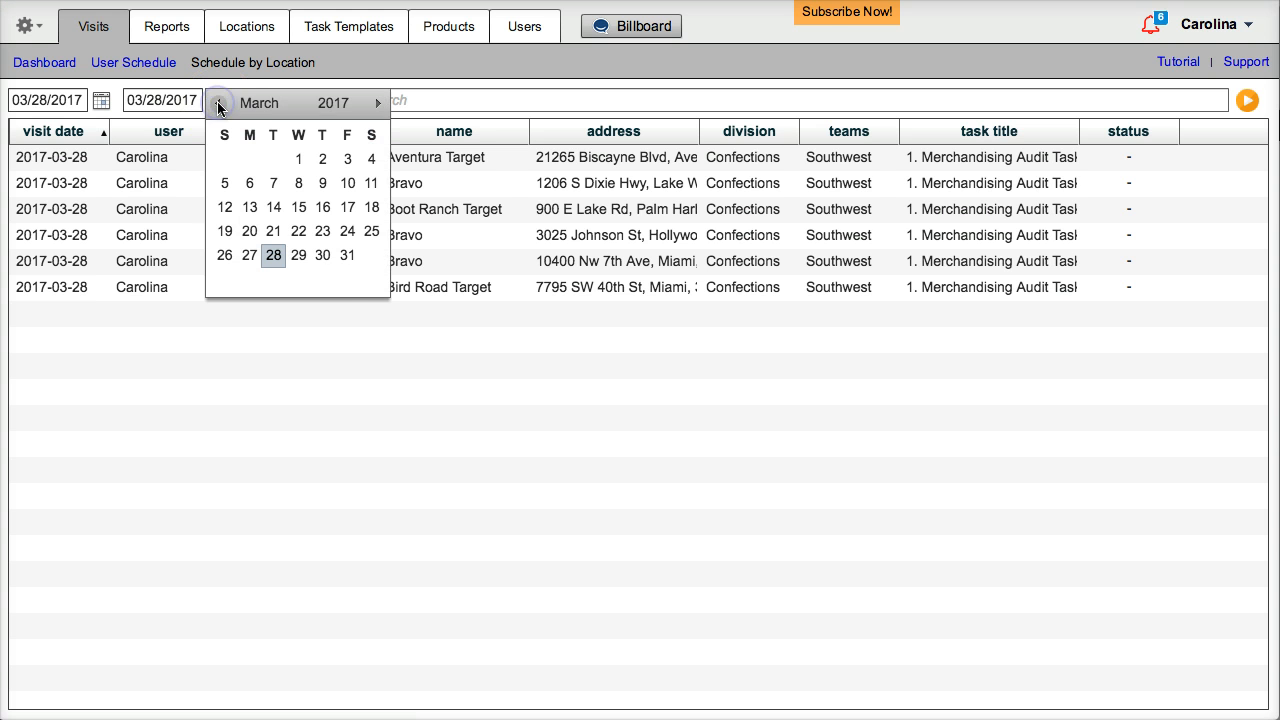
left_click(326, 256)
left_click(1130, 565)
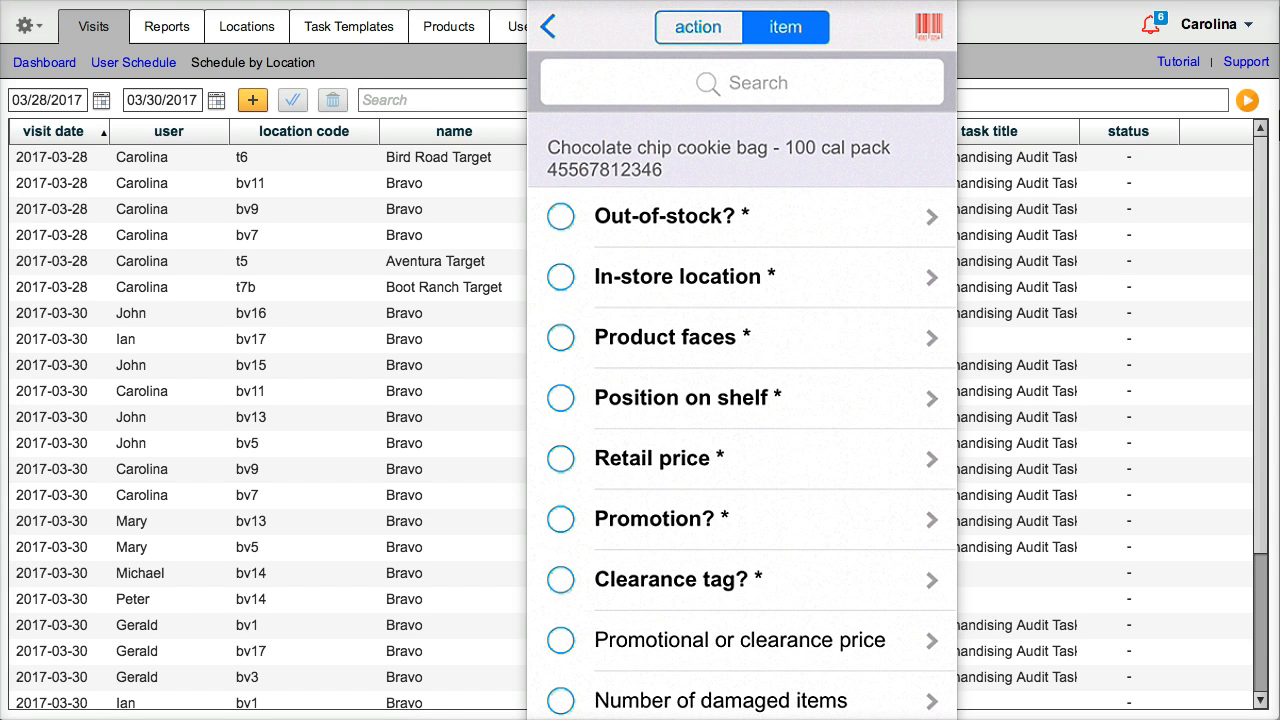
In the mobile audit, answer No to Out-of-stock? and save Cookie aisle and Promotional aisle or display as the 100 cal pack's in-store location
left_click(742, 216)
left_click(742, 152)
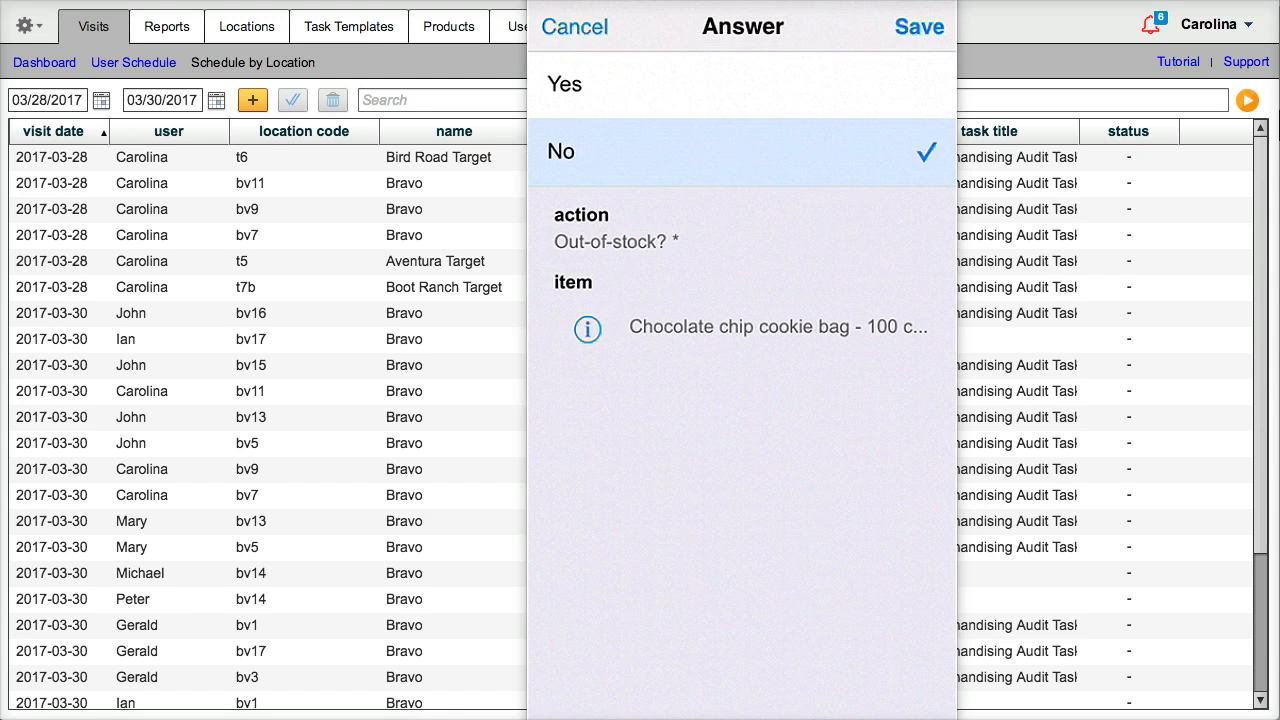
left_click(919, 27)
left_click(742, 277)
left_click(742, 85)
left_click(742, 219)
left_click(919, 27)
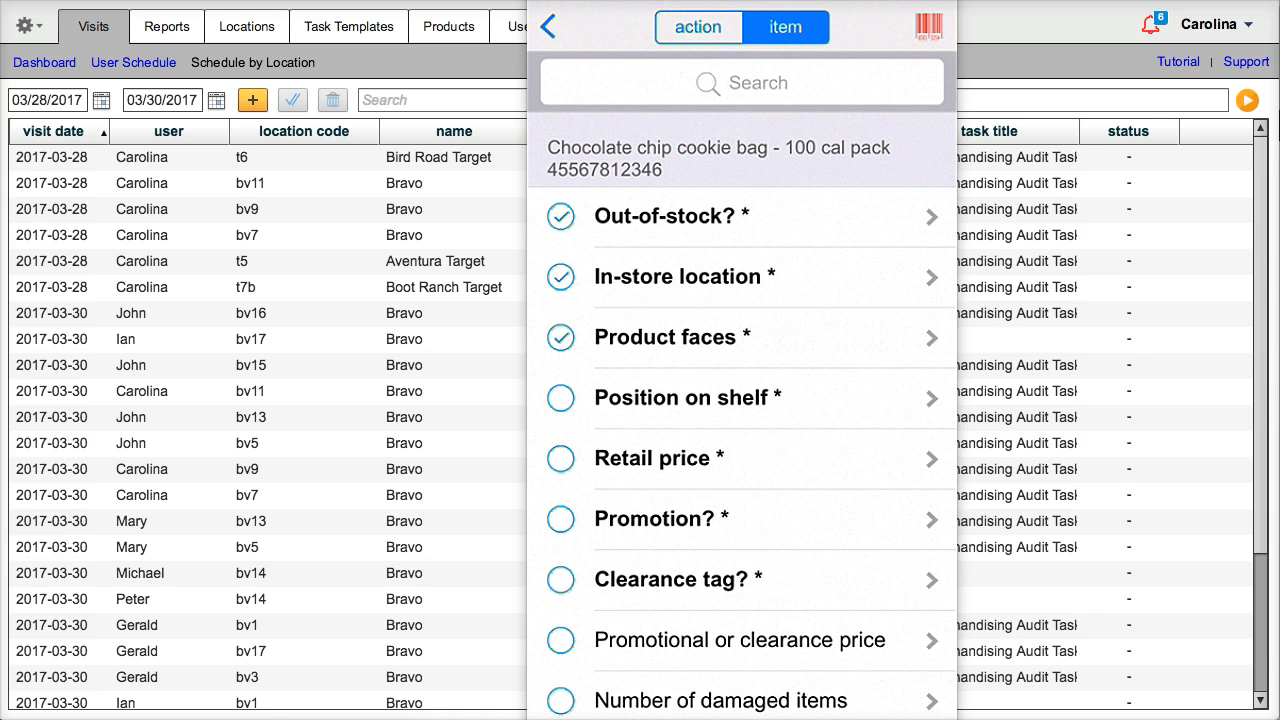
For the 100 cal pack, save Eye level as the position on shelf and 2.19 as the retail price
left_click(742, 398)
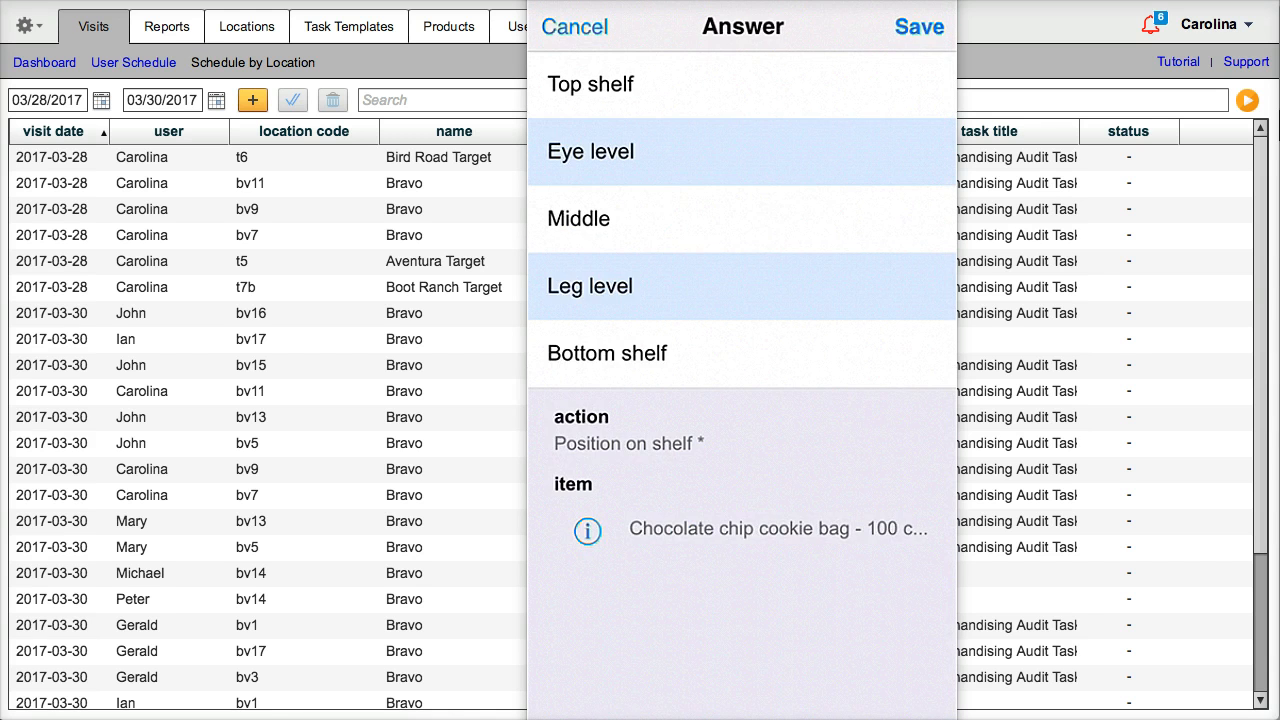
left_click(742, 152)
left_click(919, 27)
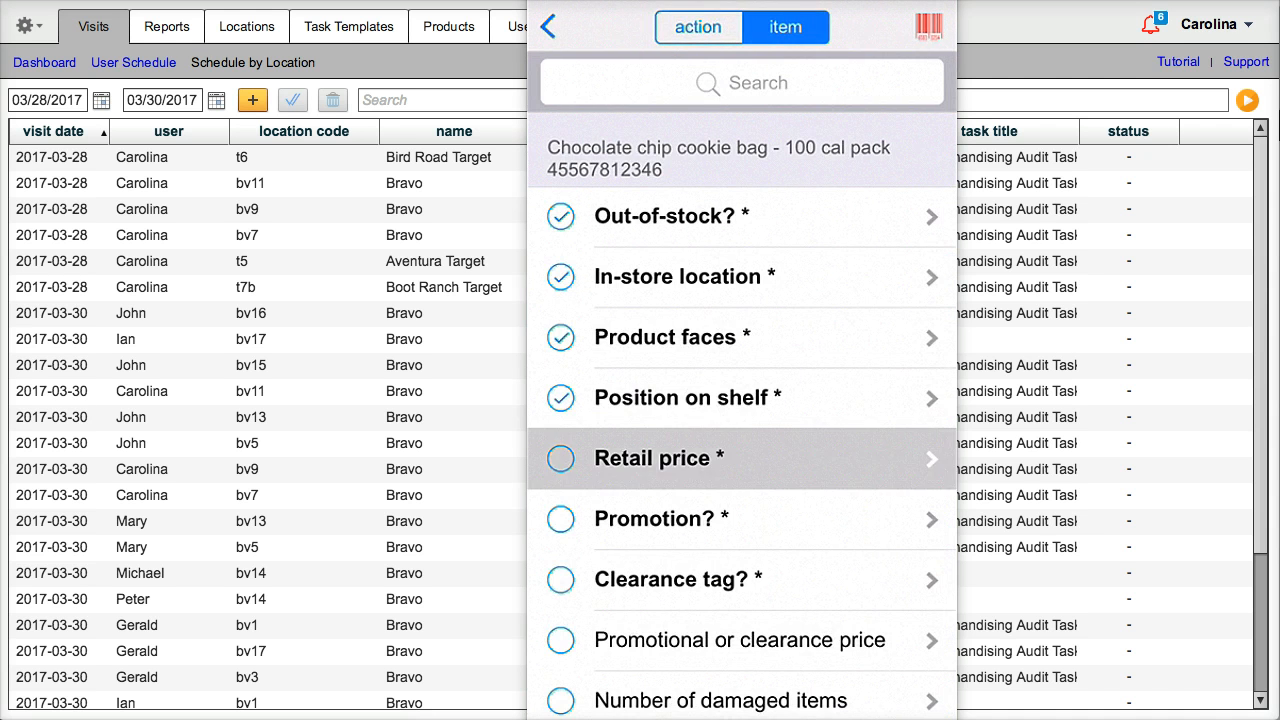
left_click(742, 458)
type("2.19")
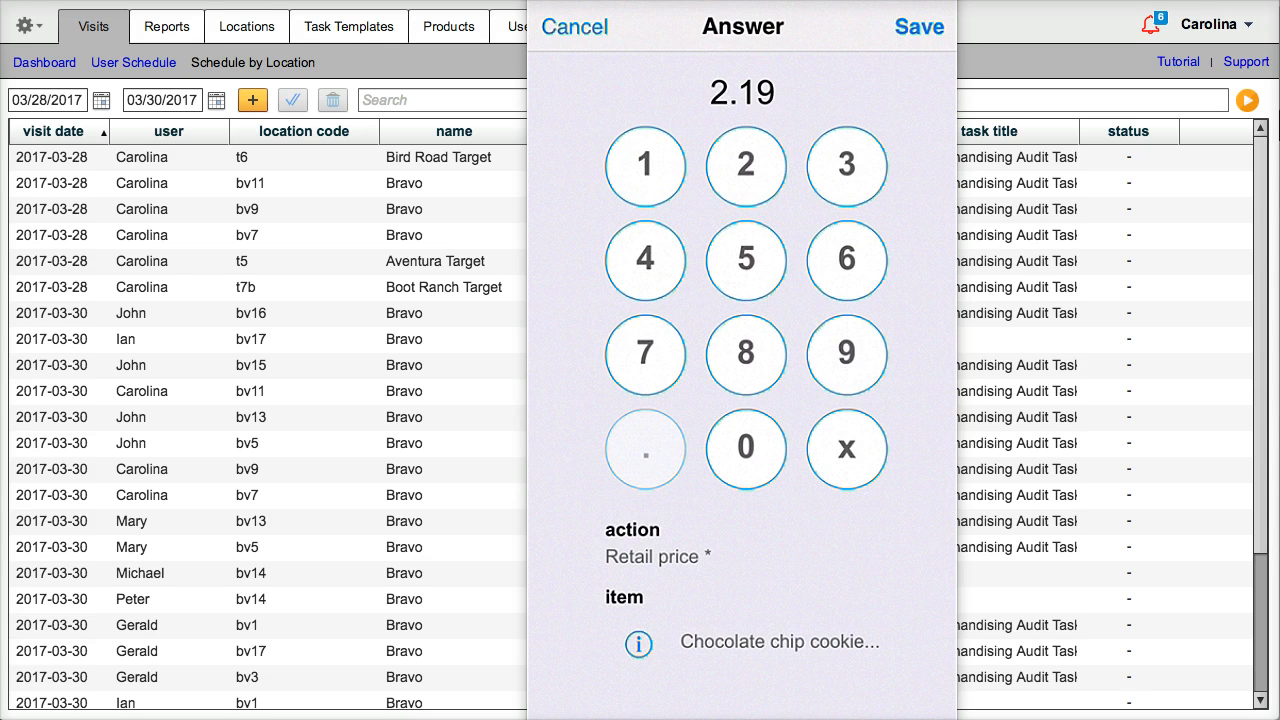
left_click(919, 27)
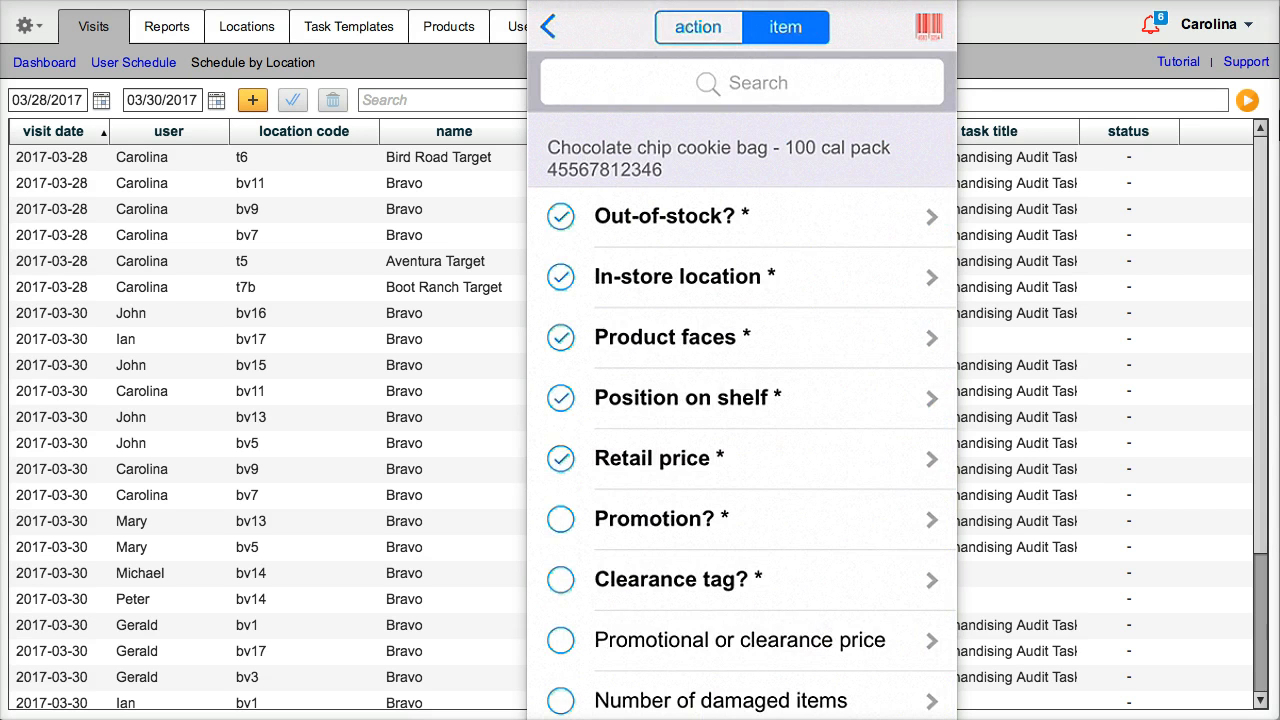
Answer No to both Promotion? and Clearance tag? for the 100 cal pack
left_click(742, 519)
left_click(742, 151)
left_click(919, 27)
left_click(742, 580)
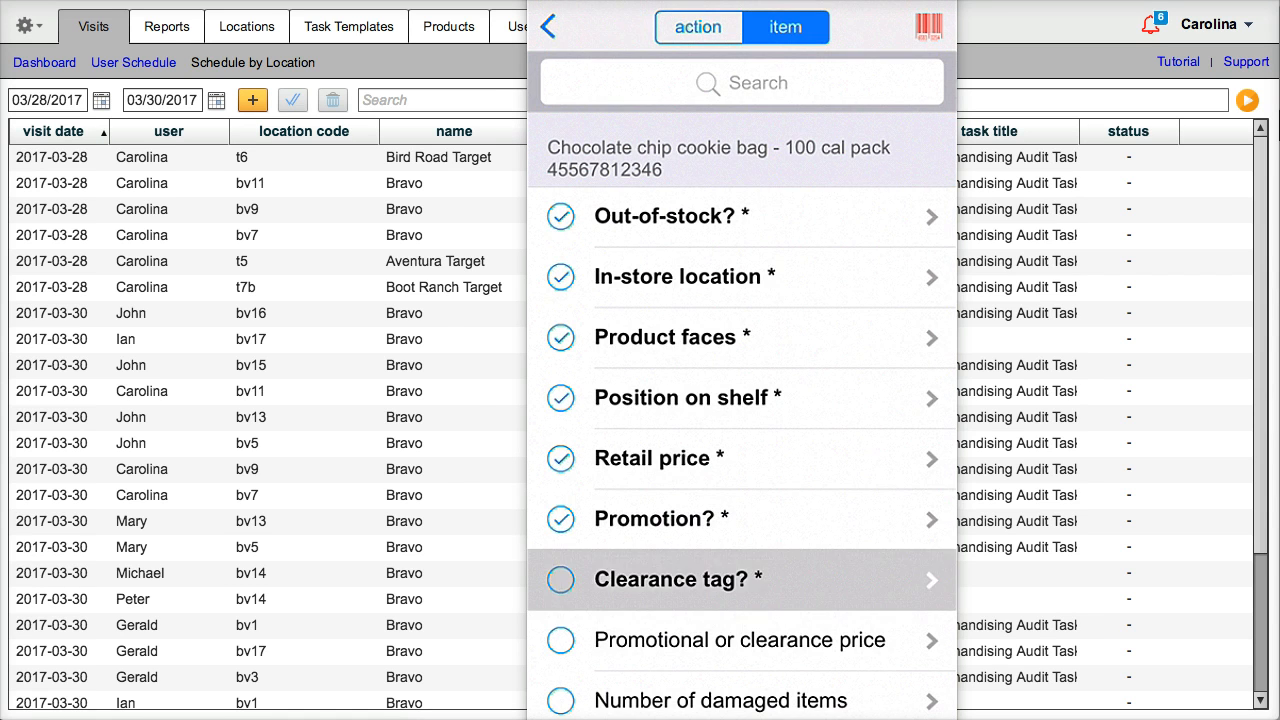
left_click(742, 151)
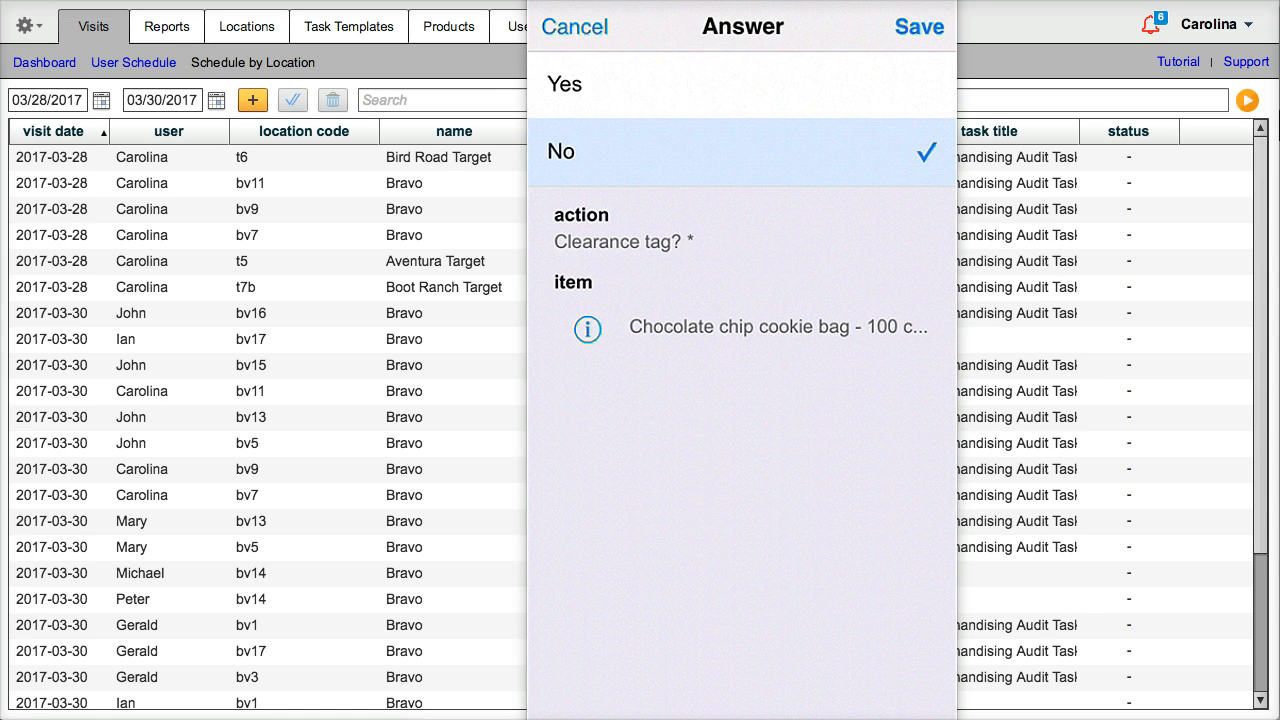
left_click(919, 26)
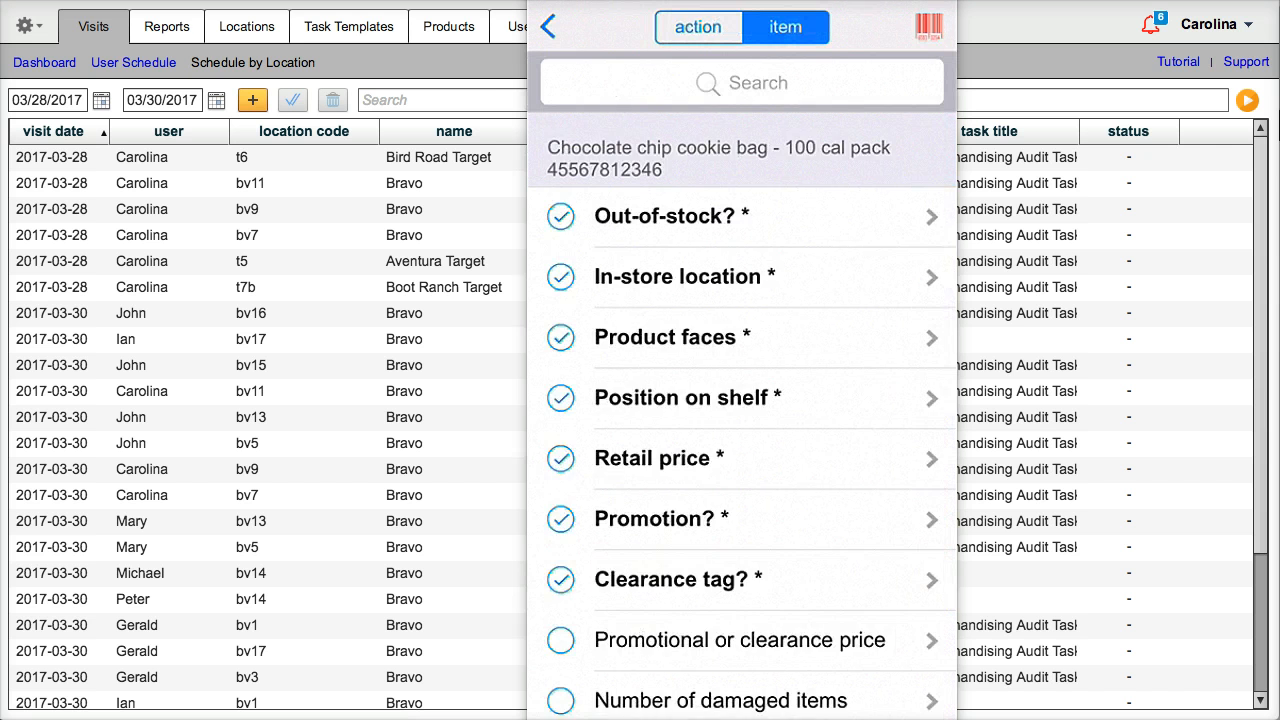
Save 1 expired item and an approximate cookie shelf share of 5% for the 100 cal pack
scroll(742, 416, "down", 3)
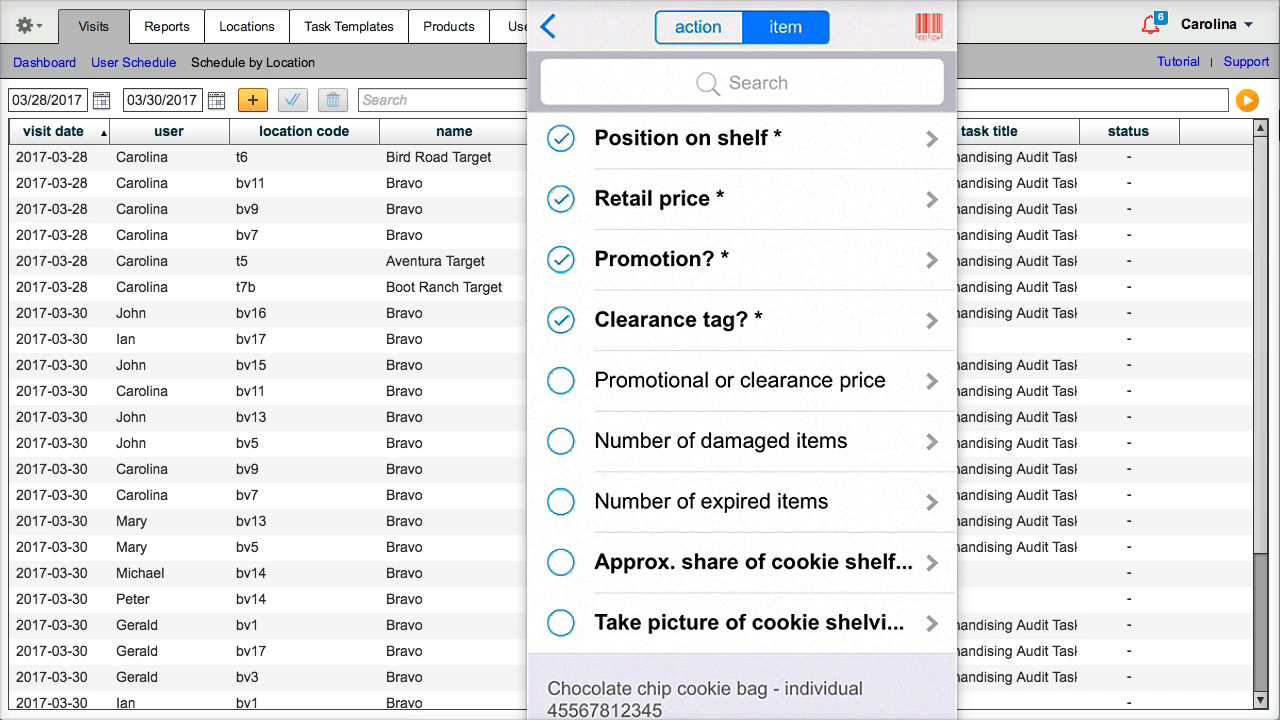
left_click(742, 381)
left_click(575, 27)
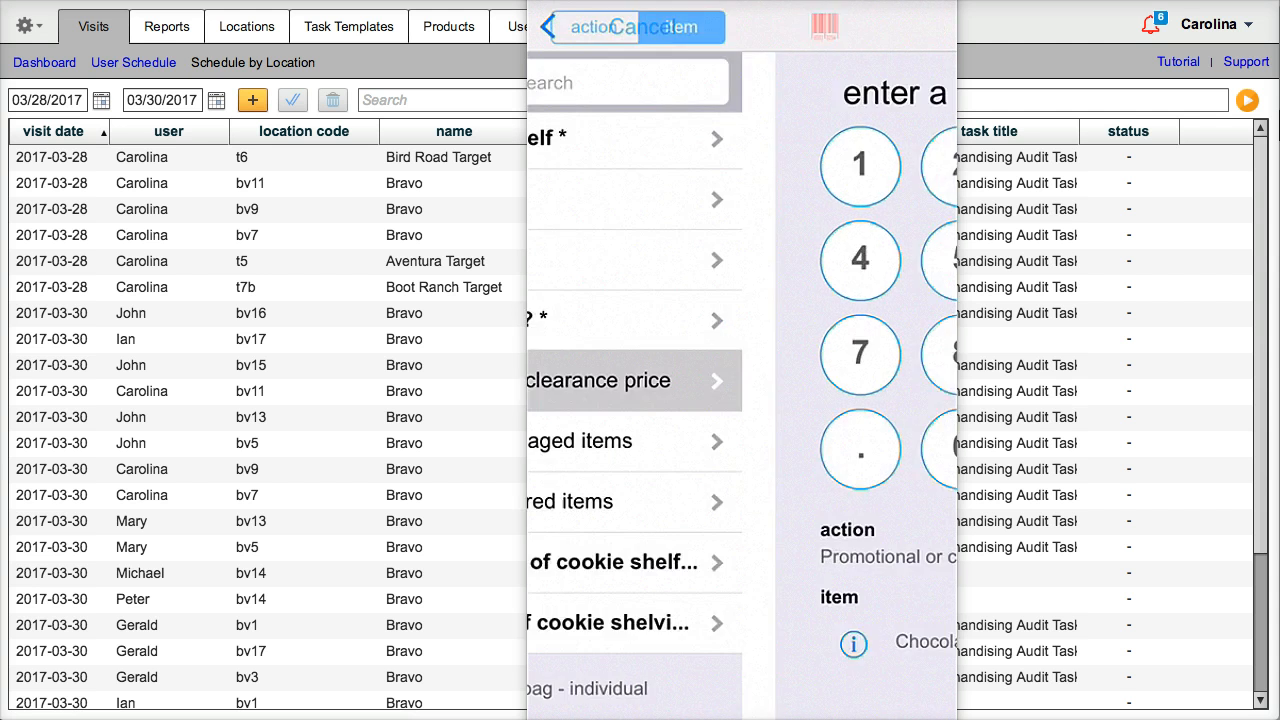
scroll(742, 416, "down", 2)
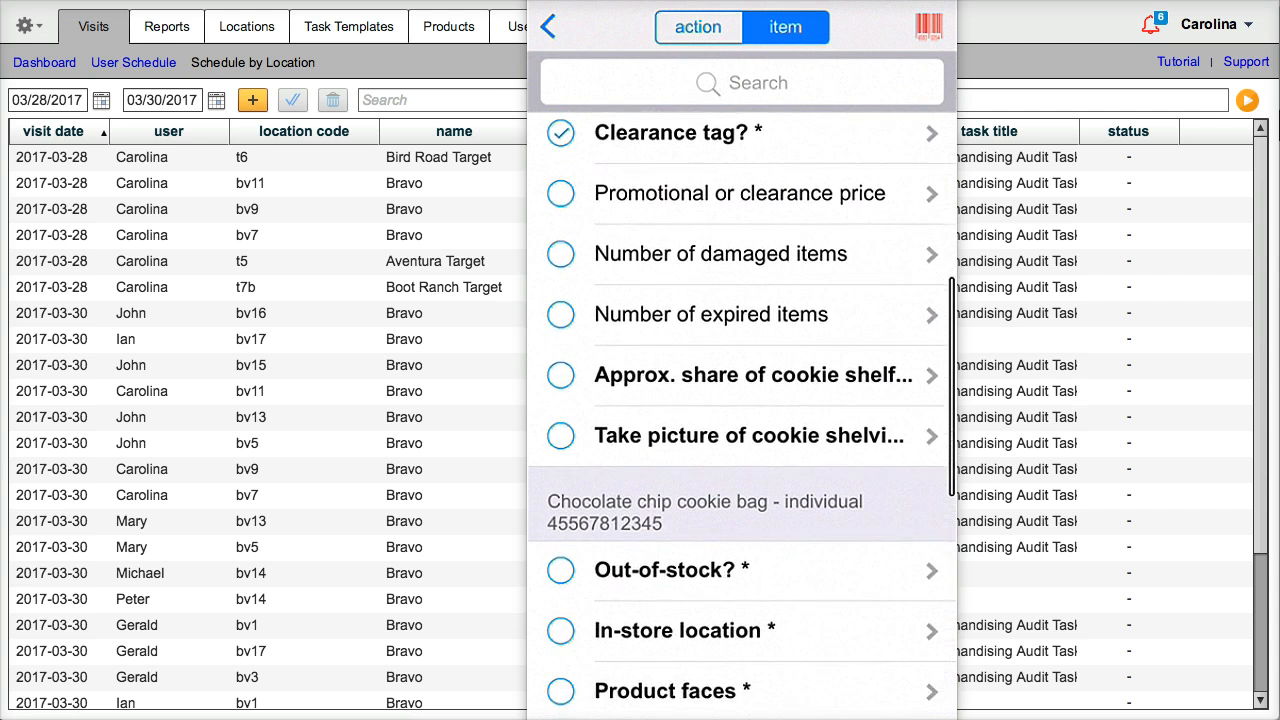
left_click(711, 310)
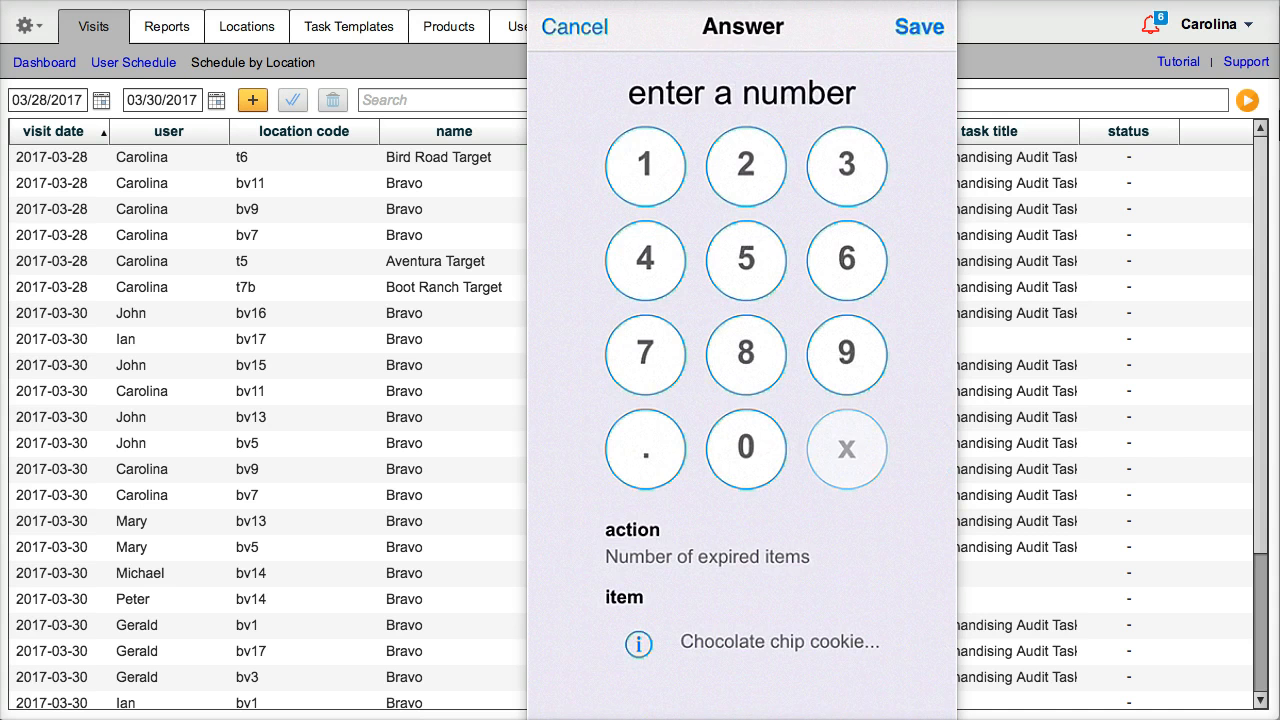
left_click(645, 166)
left_click(918, 27)
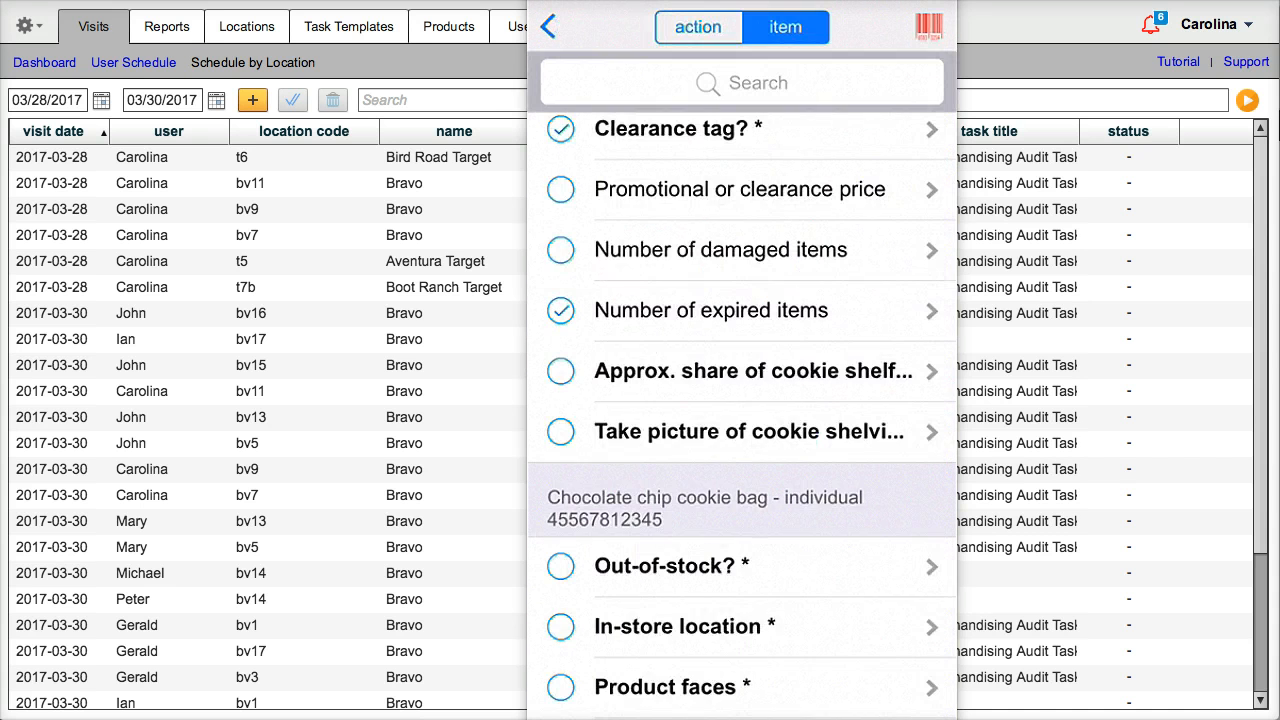
left_click(742, 371)
left_click(746, 260)
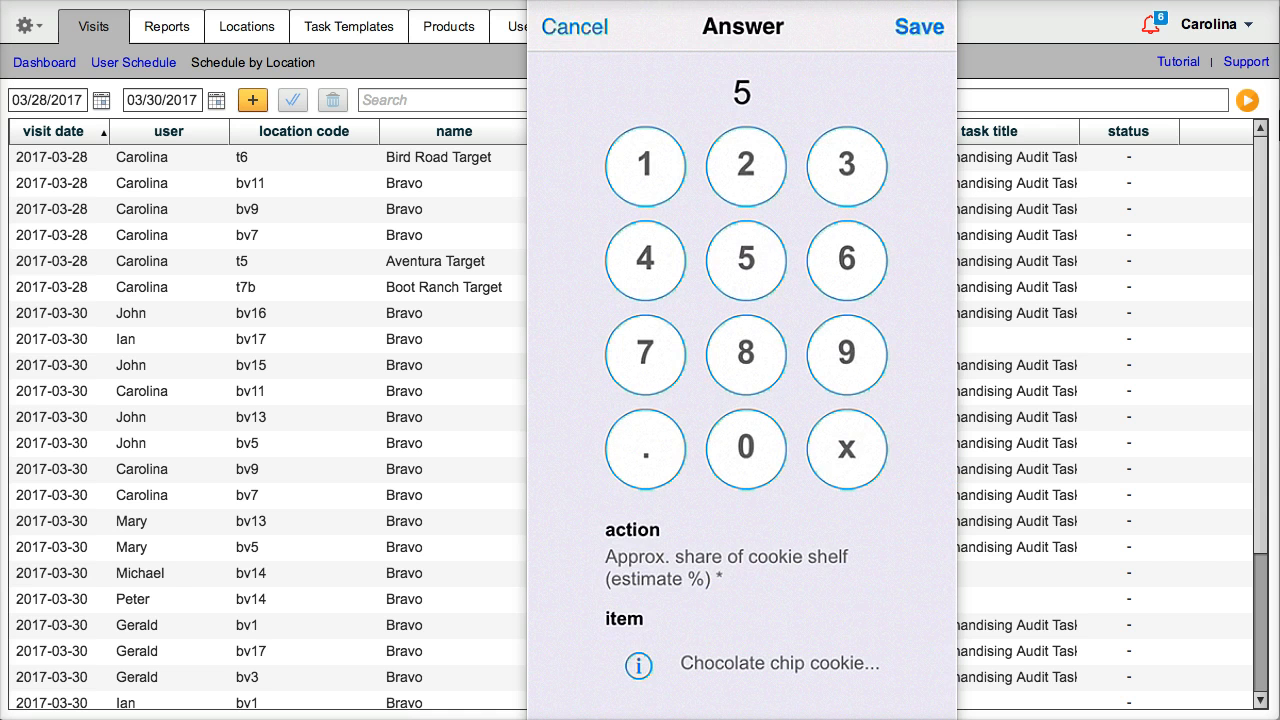
left_click(918, 27)
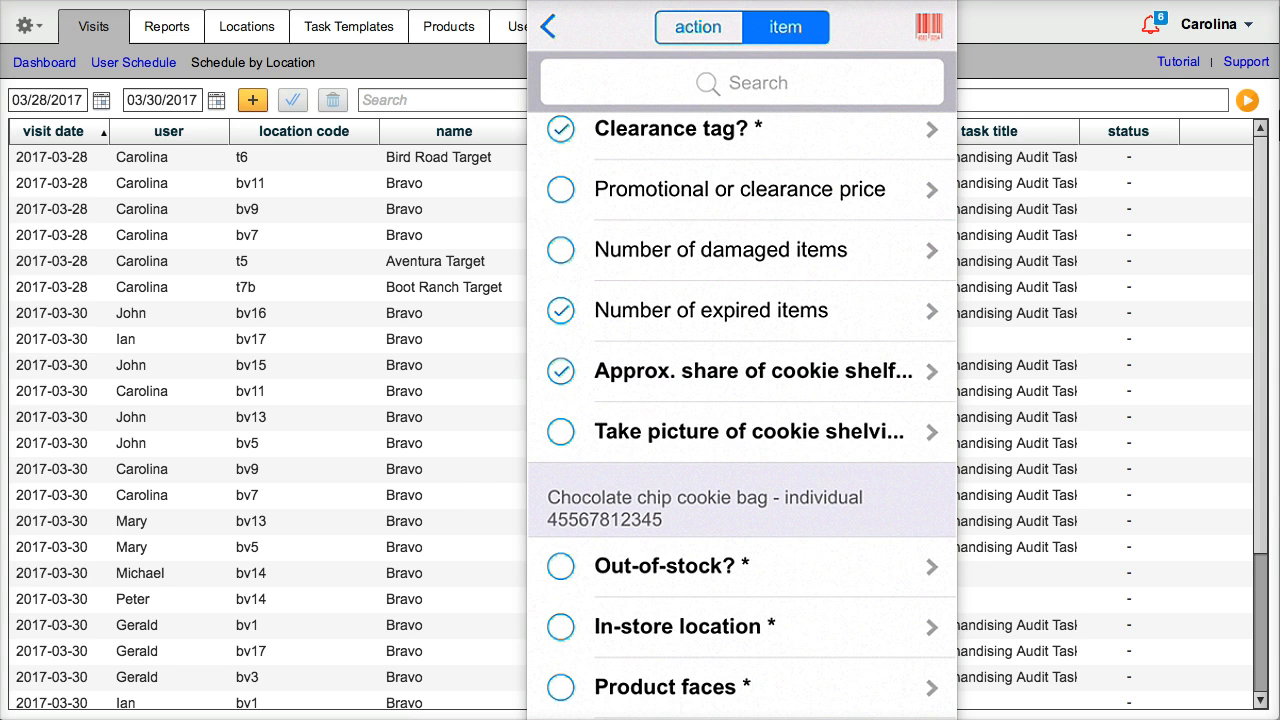
Take and save the required picture of the cookie shelving for the 100 cal pack
left_click(742, 431)
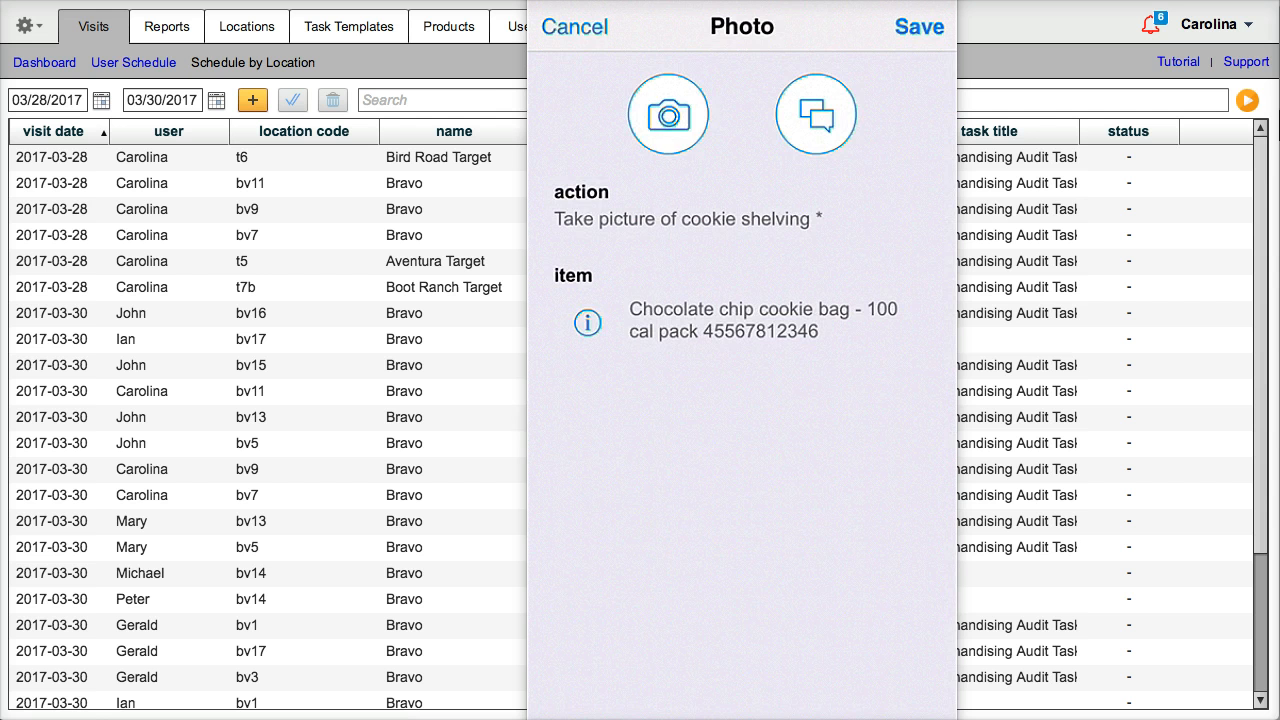
left_click(668, 114)
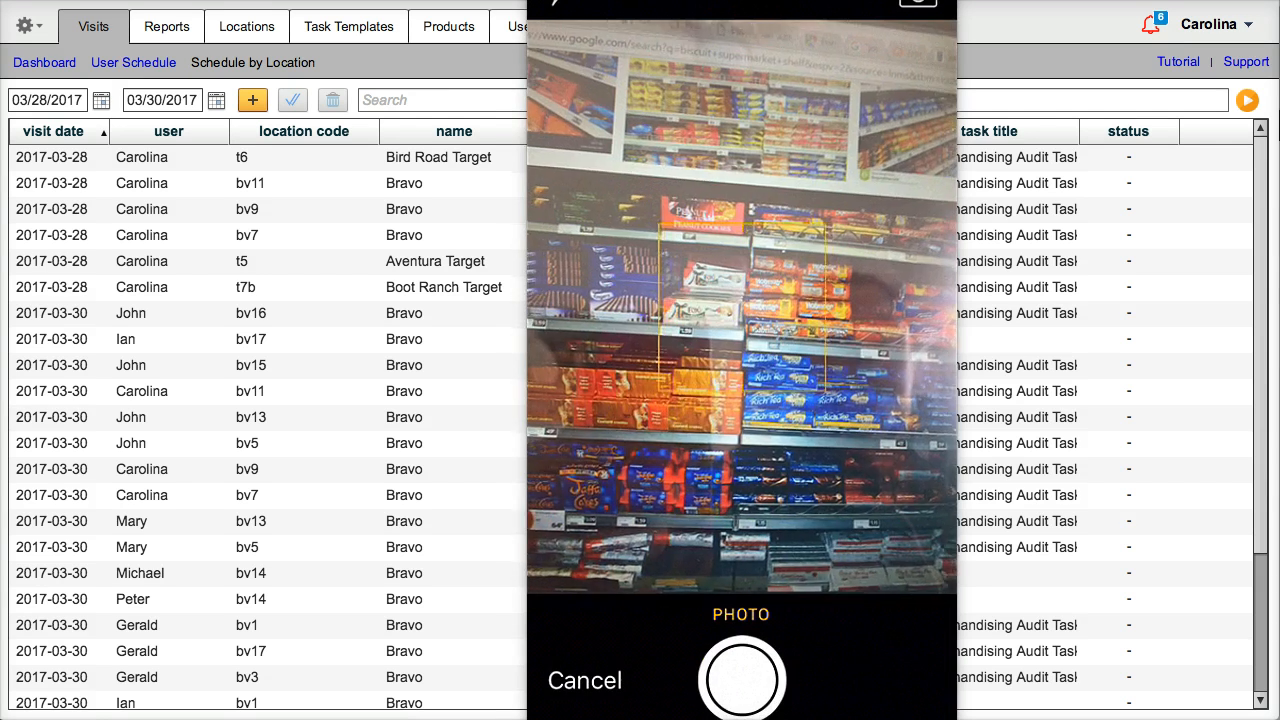
left_click(737, 680)
left_click(918, 27)
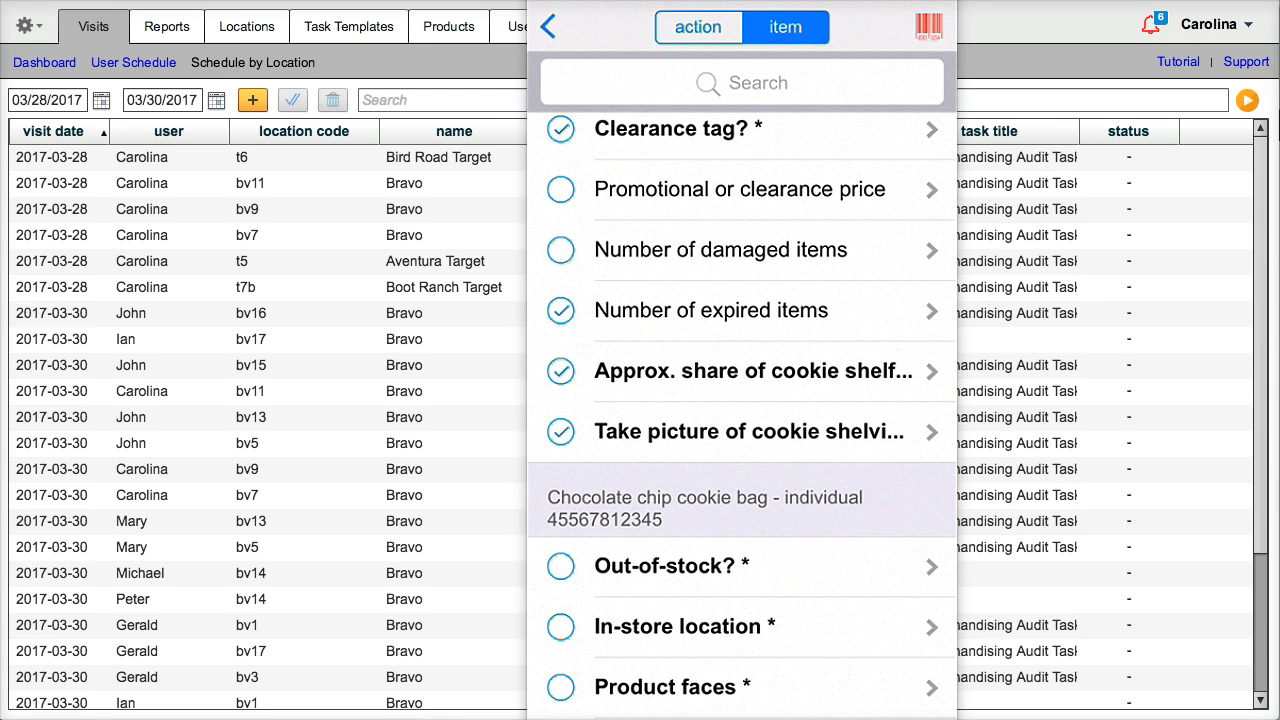
For the individual chocolate chip cookie bag, answer No to Out-of-stock? and save its in-store location
scroll(742, 416, "down", 3)
scroll(742, 416, "up", 1)
scroll(742, 416, "down", 1)
scroll(742, 416, "down", 1)
scroll(742, 416, "up", 2)
scroll(742, 416, "down", 1)
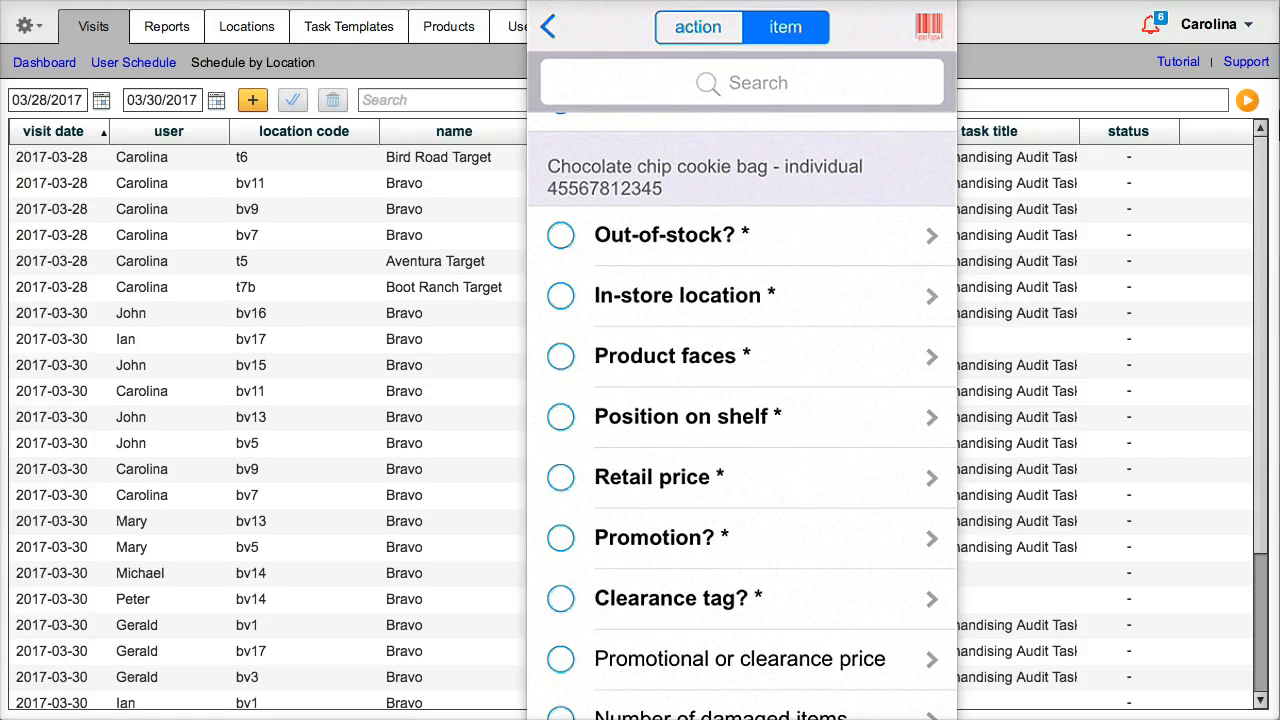
left_click(670, 235)
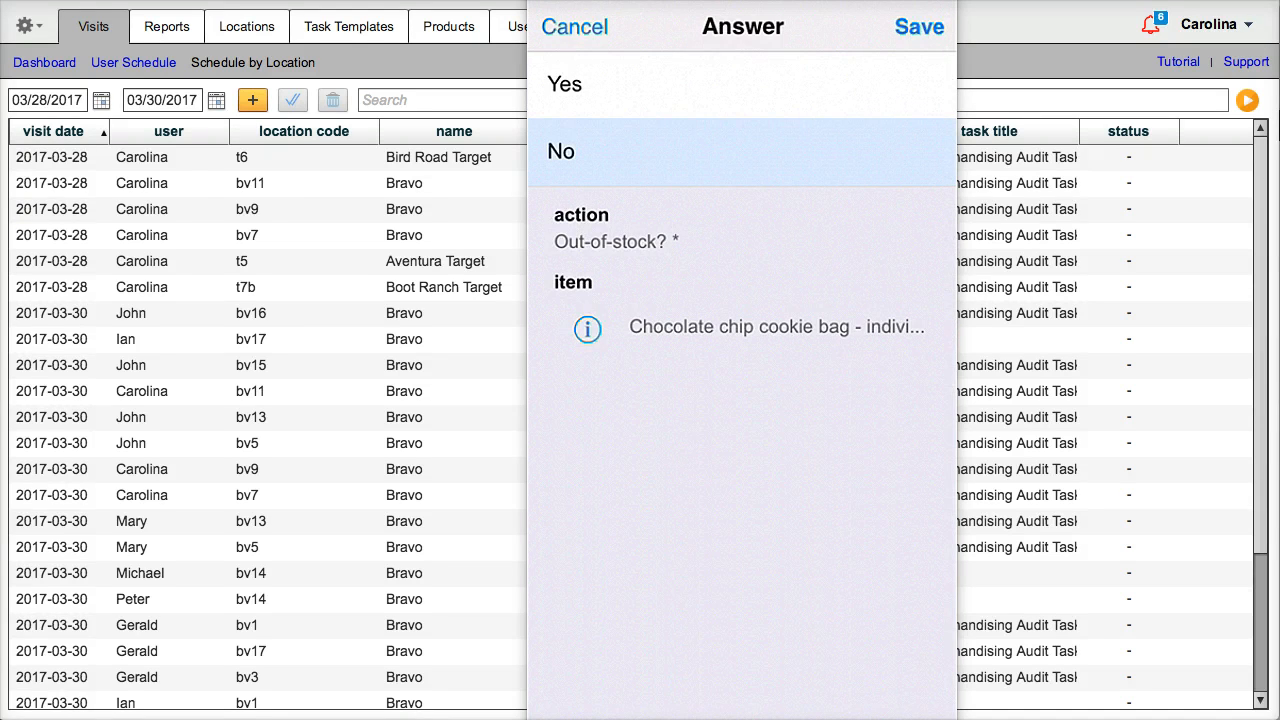
left_click(742, 151)
left_click(742, 296)
left_click(742, 217)
left_click(919, 27)
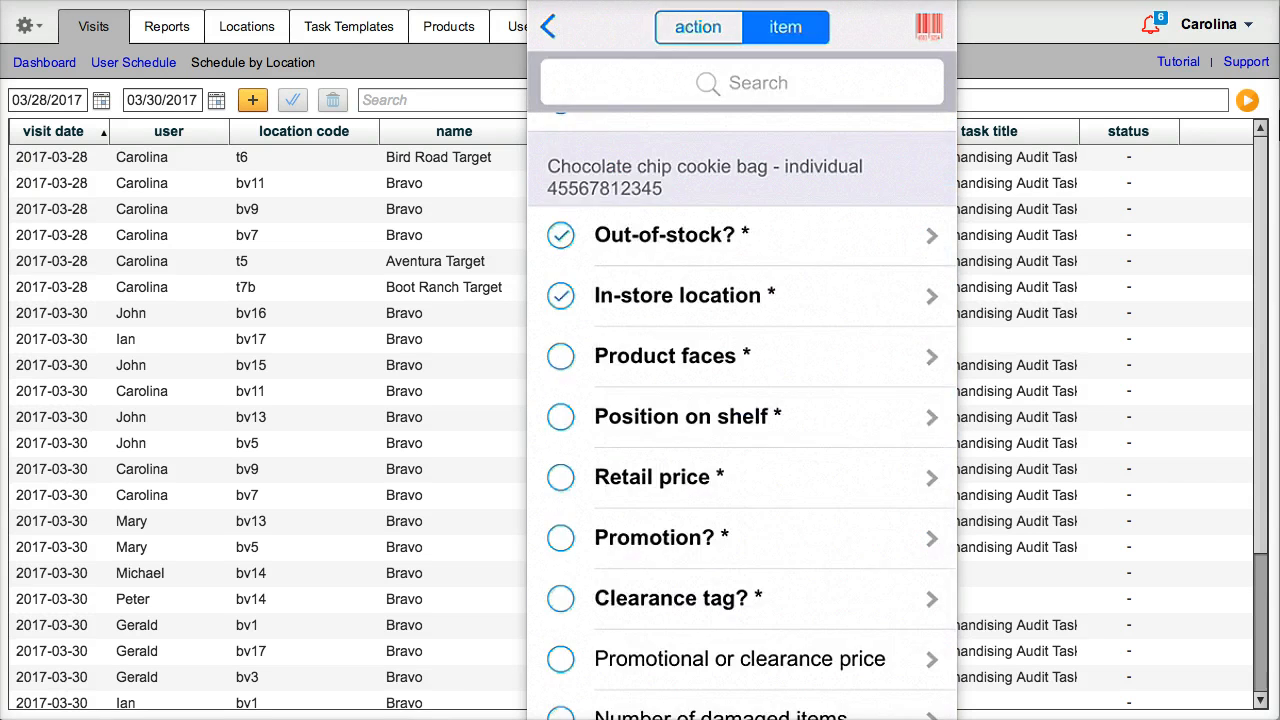
Save 2 product faces and Middle as the position on shelf for the individual cookie bag
left_click(742, 356)
left_click(748, 163)
left_click(919, 27)
left_click(742, 417)
left_click(742, 219)
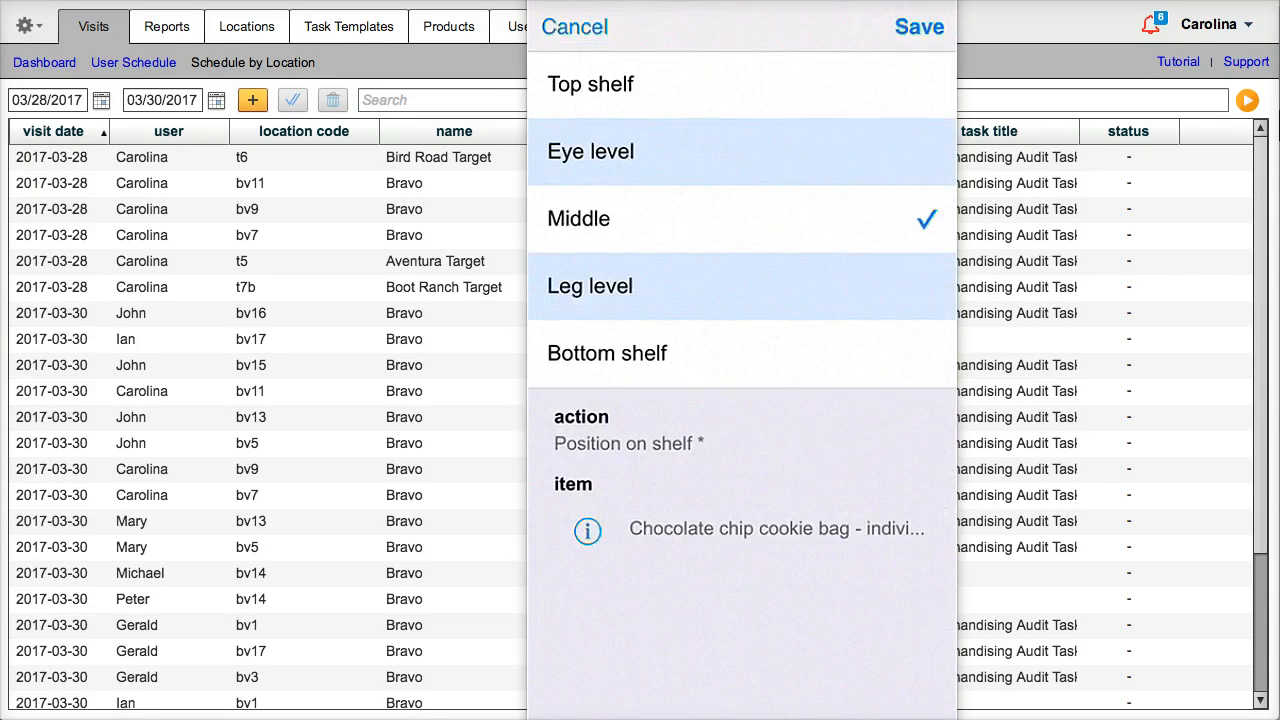
left_click(919, 27)
Save 2.59 as the retail price of the individual cookie bag
left_click(742, 478)
left_click(746, 165)
left_click(646, 449)
left_click(746, 260)
left_click(847, 354)
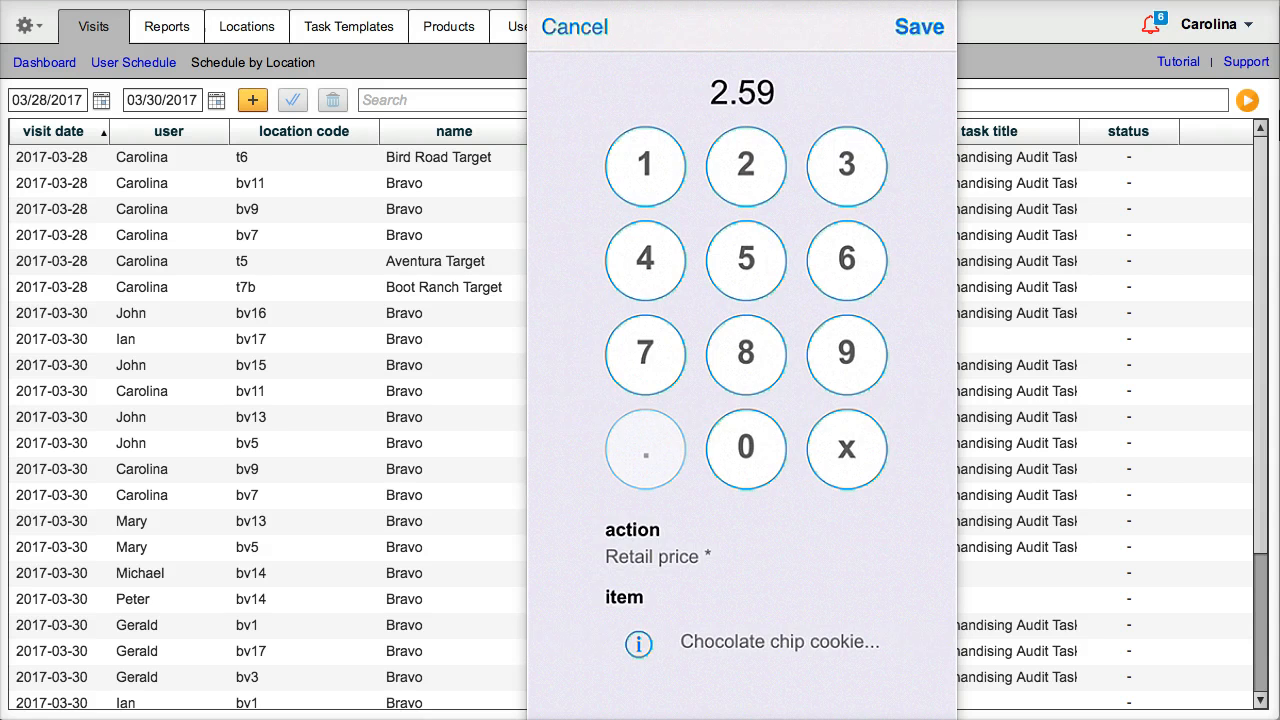
left_click(919, 27)
Answer Yes to Promotion? and No to Clearance tag? for the individual cookie bag
left_click(742, 536)
left_click(742, 84)
left_click(919, 27)
left_click(742, 597)
left_click(742, 151)
left_click(919, 27)
Save a promotional price of 2.39 and an approximate cookie shelf share of 8% for the individual cookie bag
left_click(742, 658)
left_click(734, 163)
left_click(646, 449)
left_click(847, 163)
left_click(919, 27)
scroll(742, 420, "down", 2)
left_click(742, 638)
left_click(740, 483)
left_click(919, 27)
Take, accept and save the cookie shelving picture for the individual cookie bag
left_click(742, 698)
left_click(668, 114)
left_click(745, 674)
left_click(883, 683)
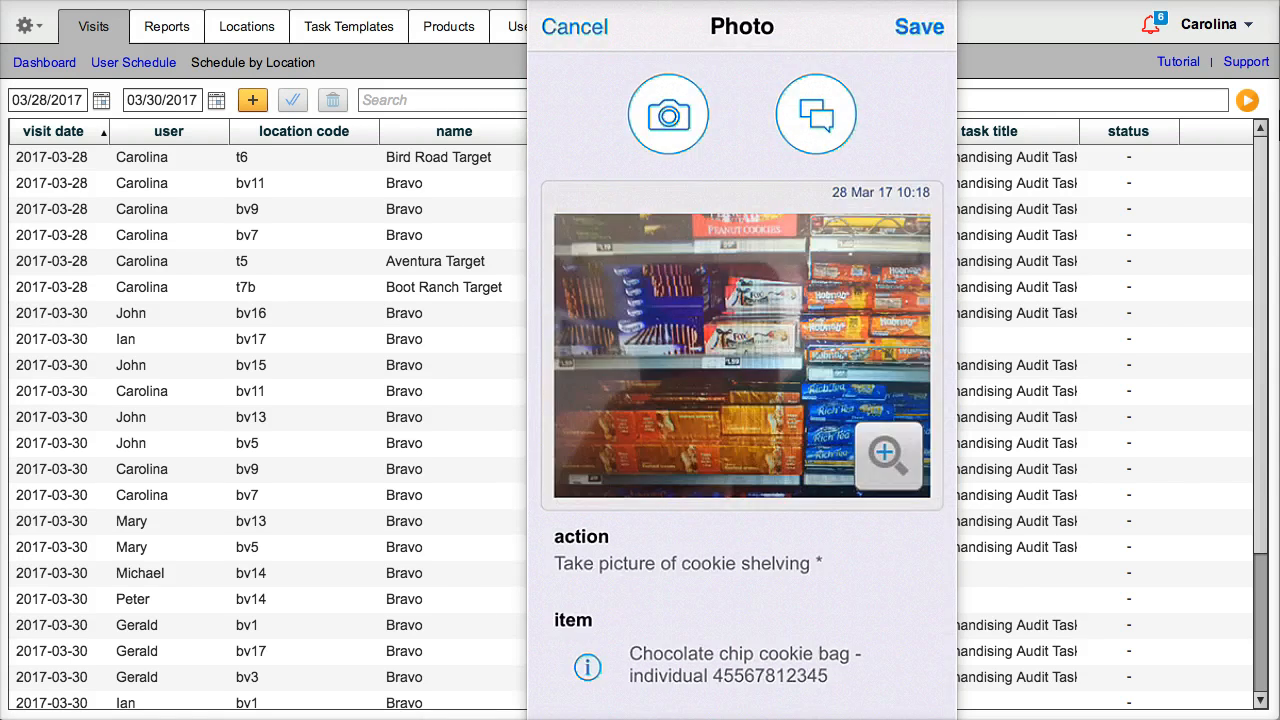
left_click(919, 27)
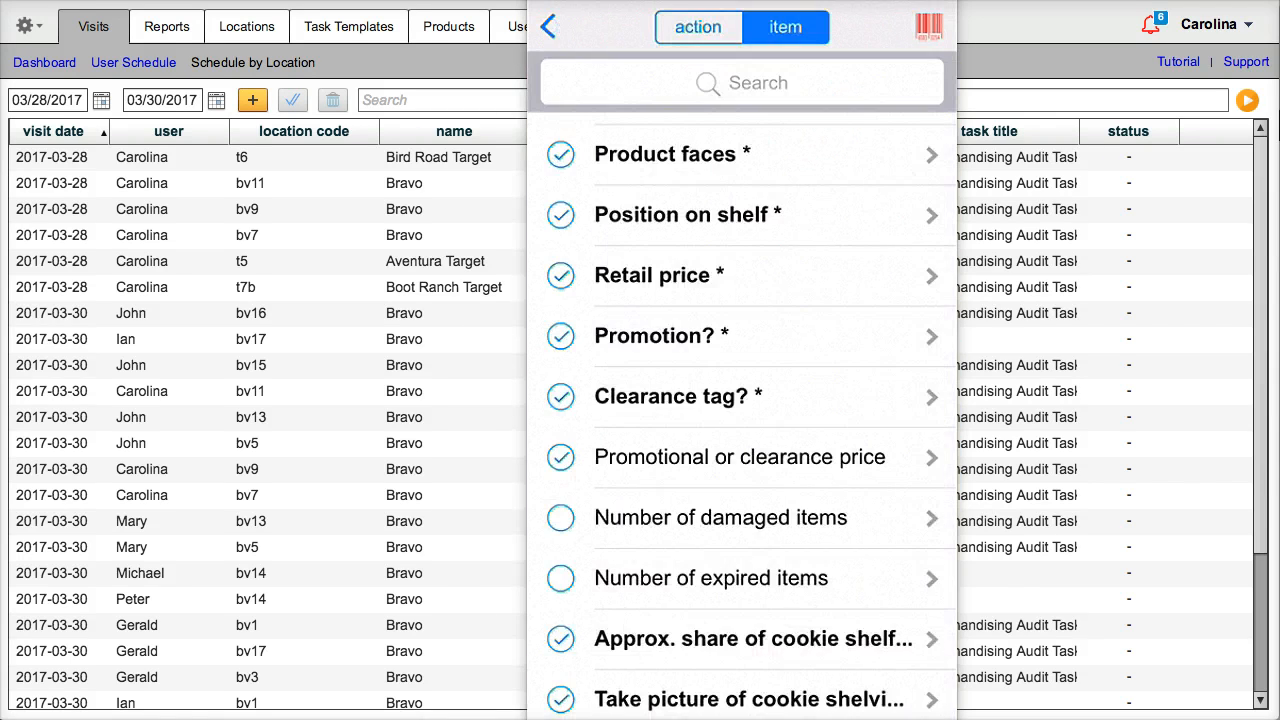
Return to the visits list, mark the Bravo - bv7 visit as completed and synchronize the audit data with the office
left_click(548, 27)
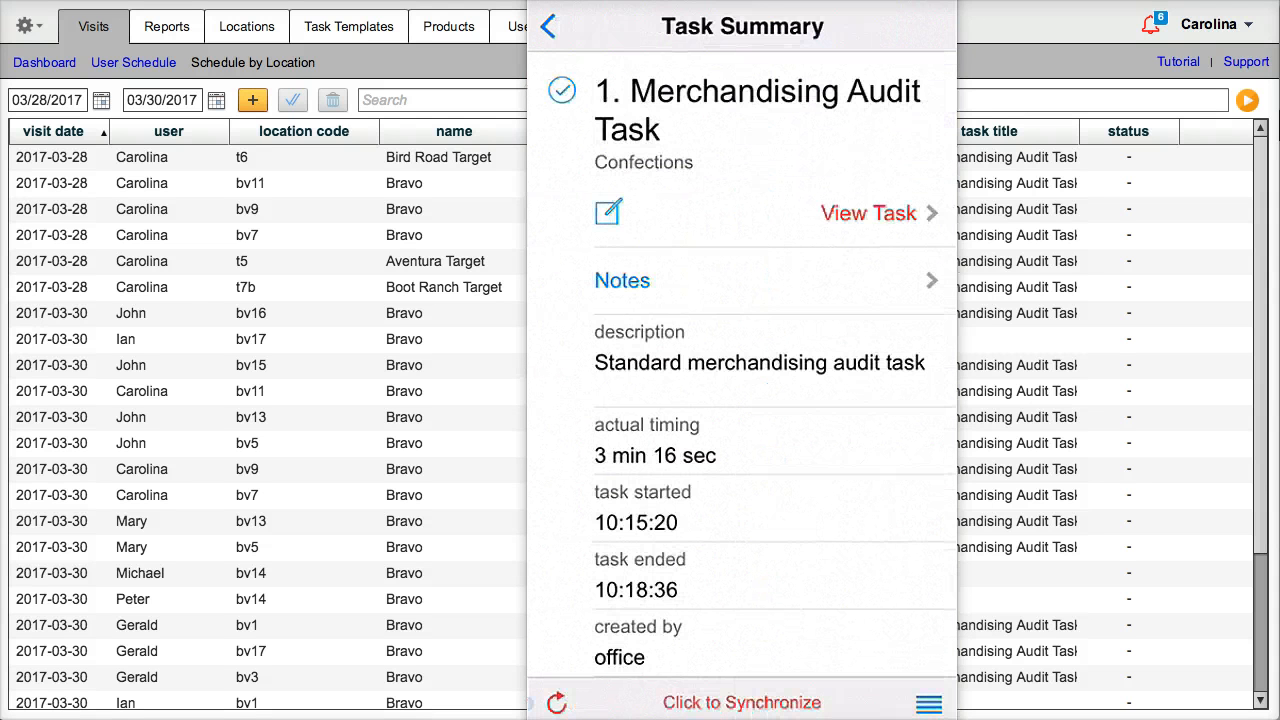
left_click(548, 27)
left_click(548, 27)
left_click(548, 27)
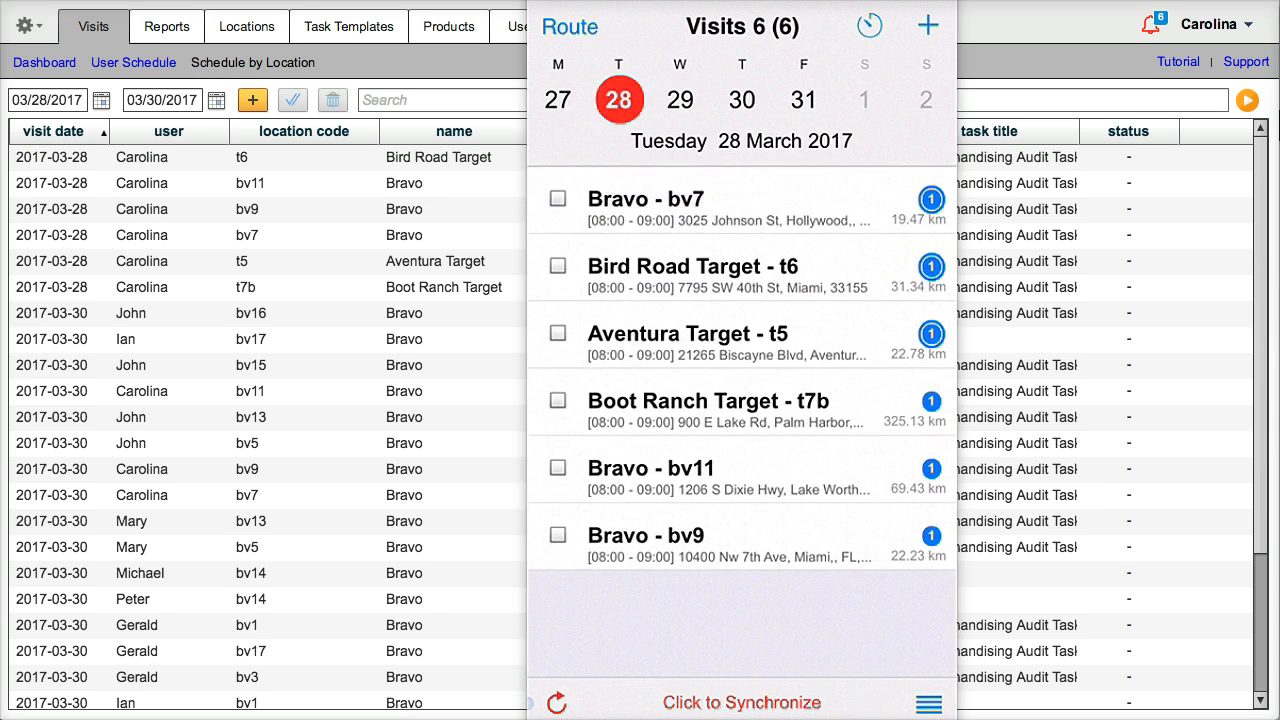
left_click(742, 703)
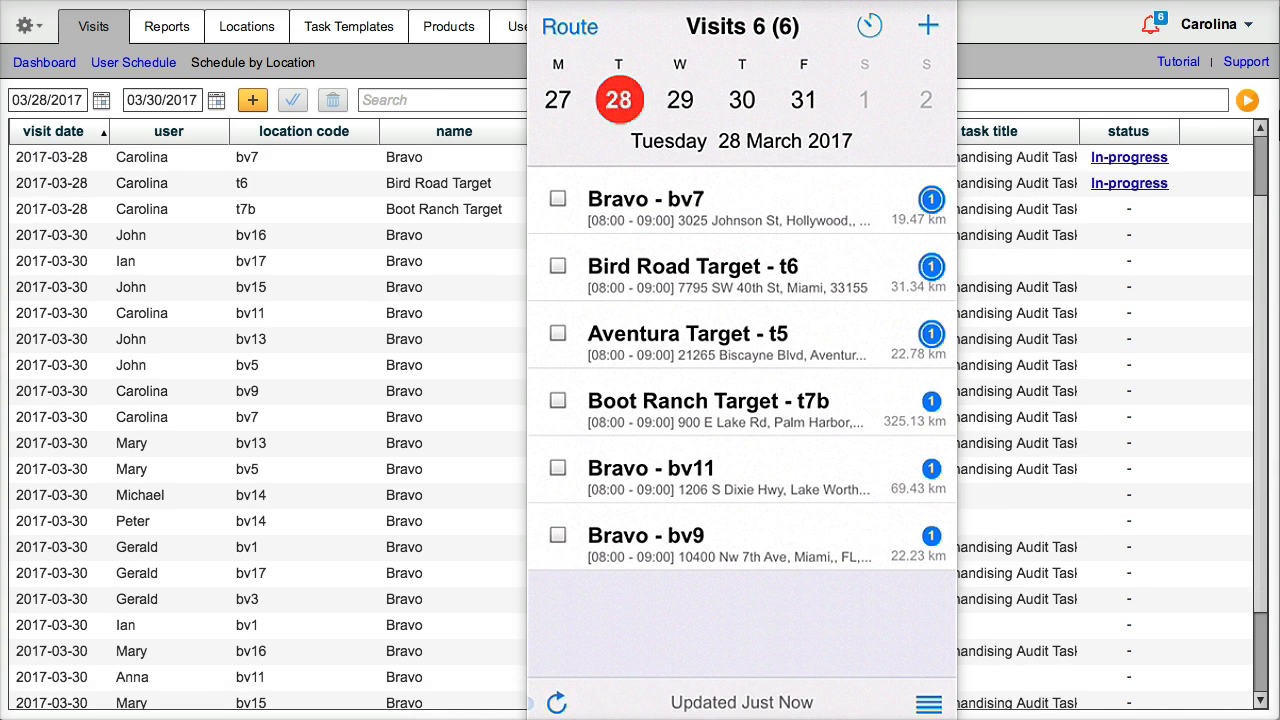
left_click(558, 199)
left_click(636, 704)
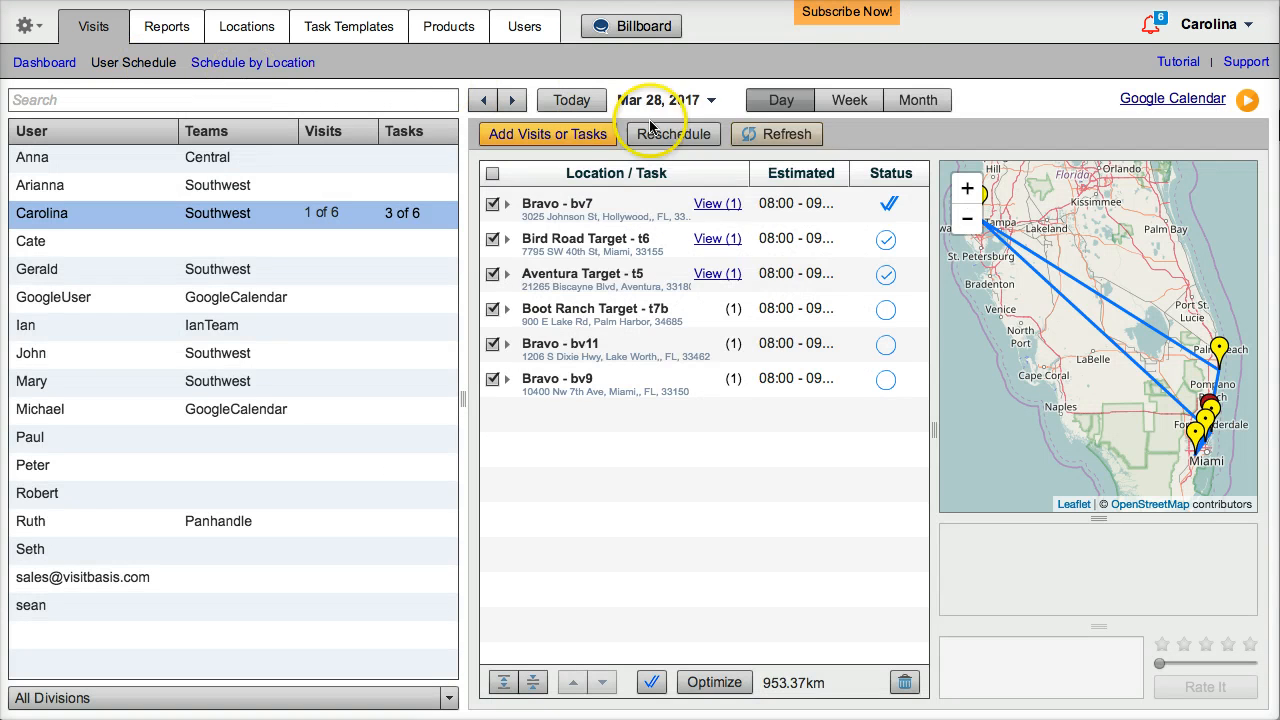
Refresh the rep's March 28, 2017 schedule in the web application and view the Bravo - bv7 visit report
left_click(793, 134)
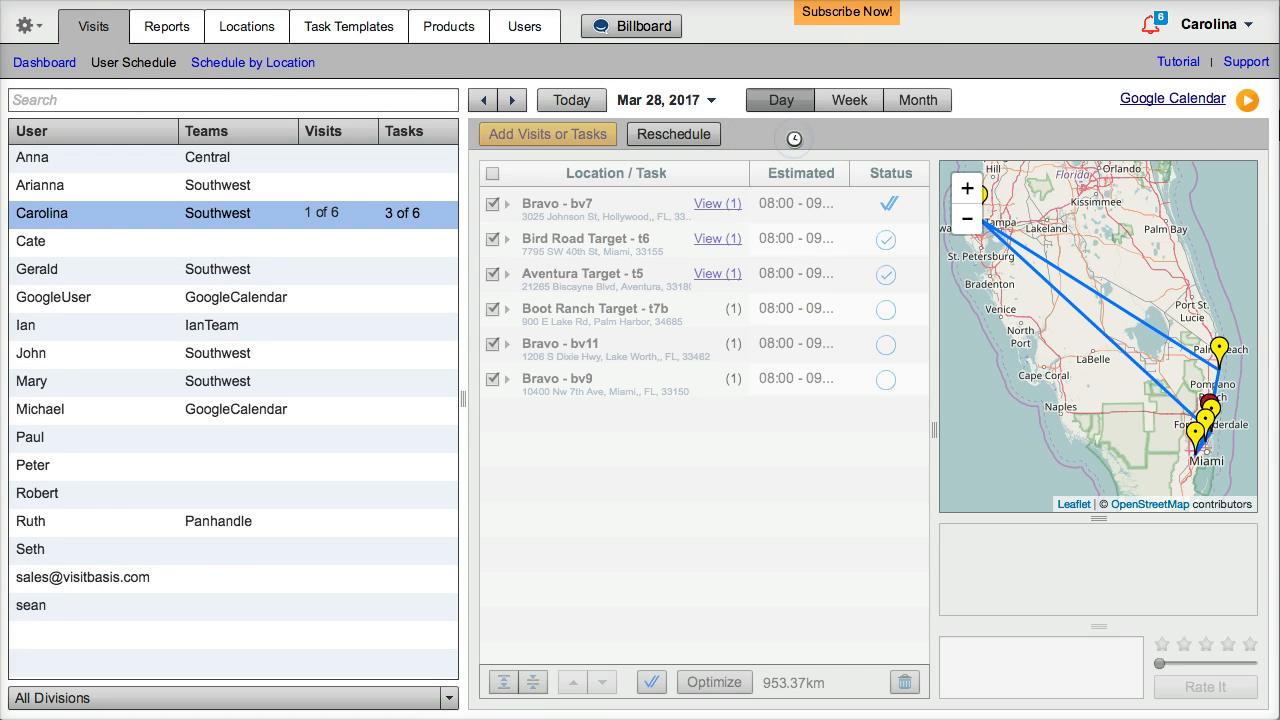
left_click(895, 165)
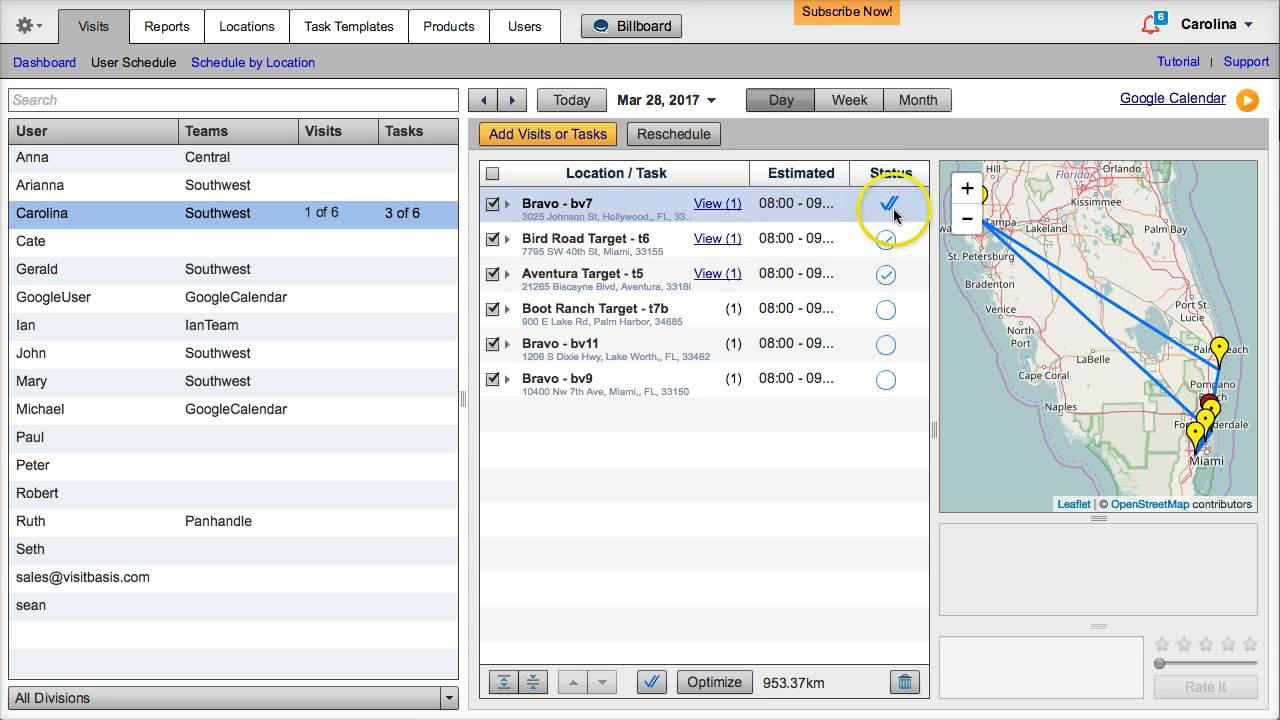
left_click(870, 204)
left_click(717, 205)
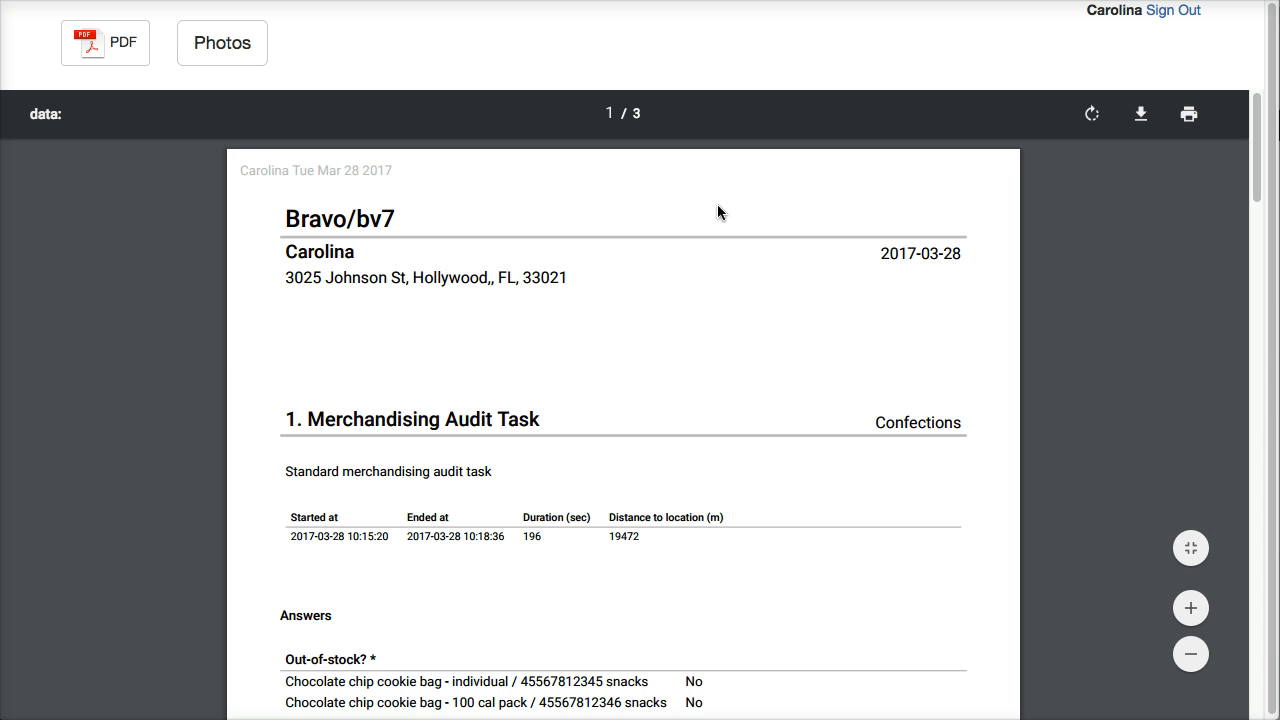
Review the answers and shelf pictures in the Bravo/bv7 audit report and request its PDF version
scroll(877, 547, "down", 10)
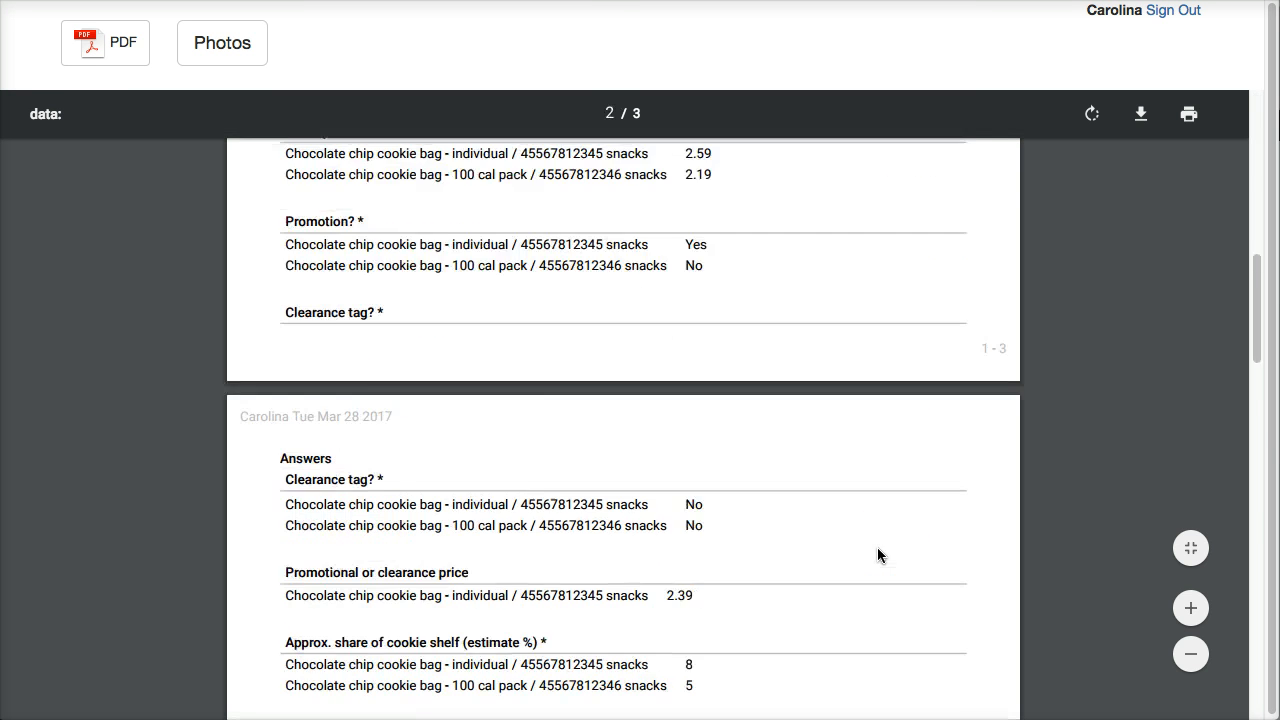
scroll(877, 547, "down", 7)
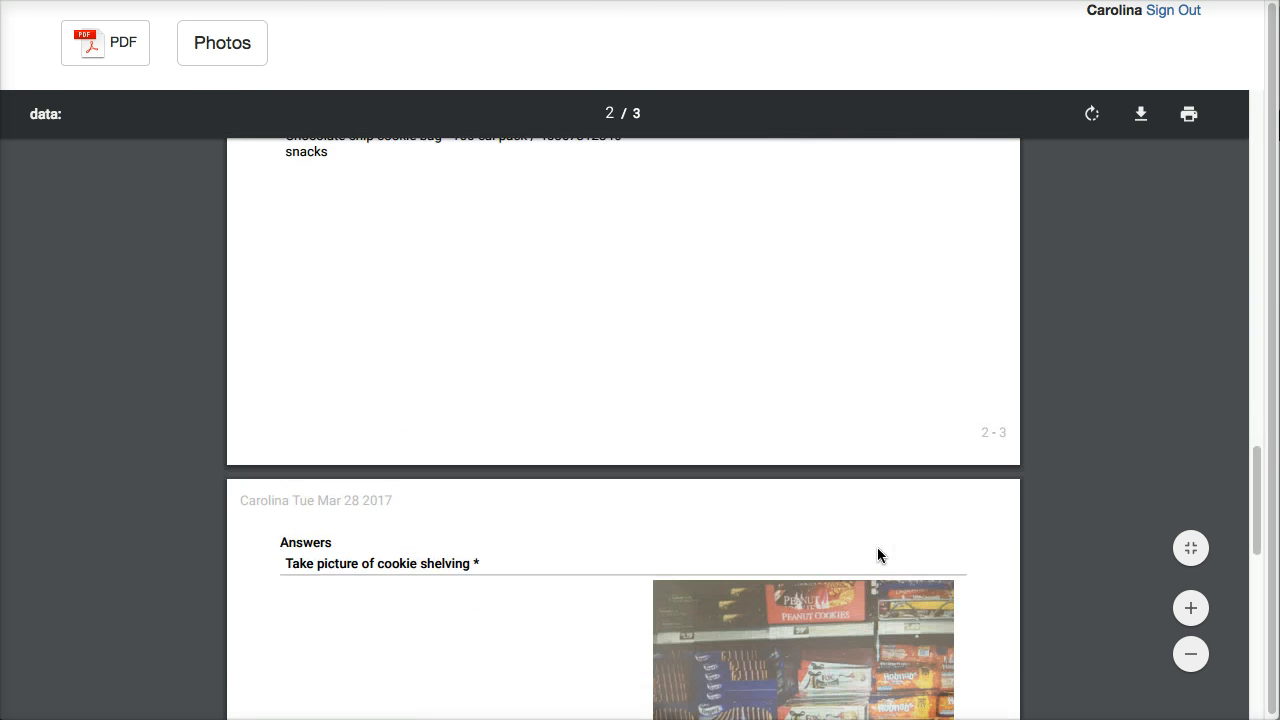
scroll(877, 547, "up", 15)
scroll(506, 366, "up", 1)
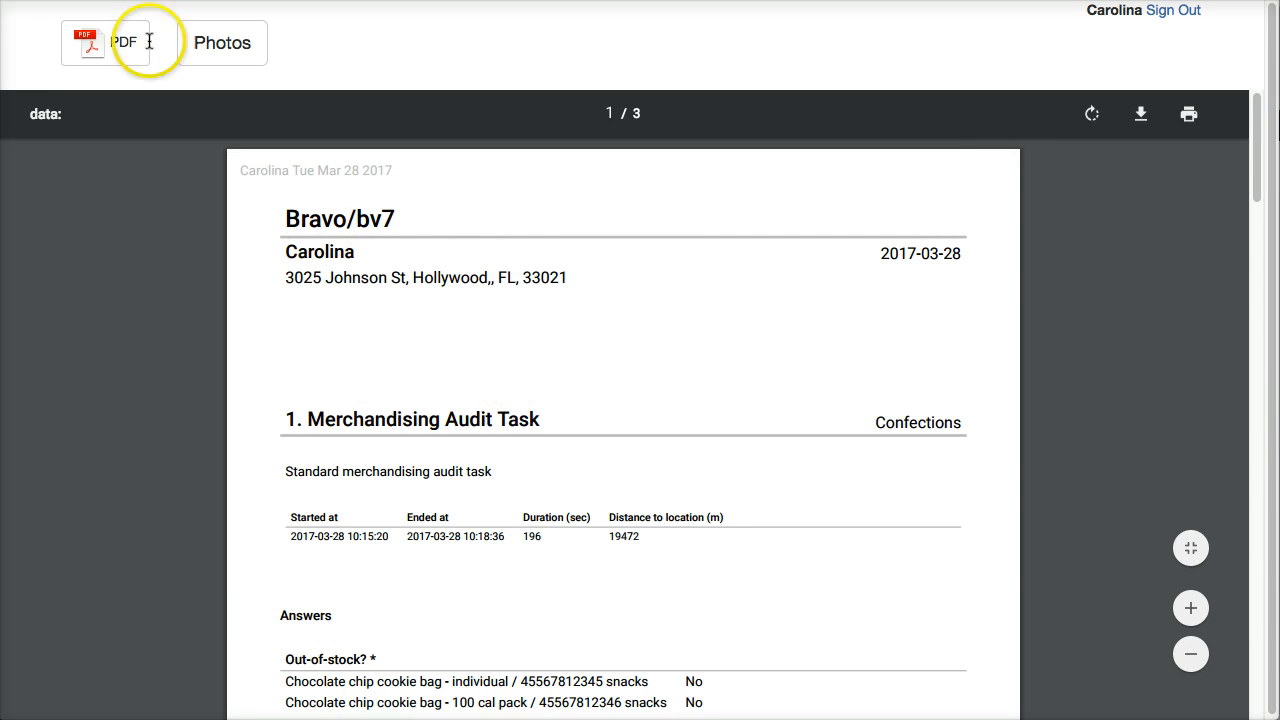
left_click(100, 48)
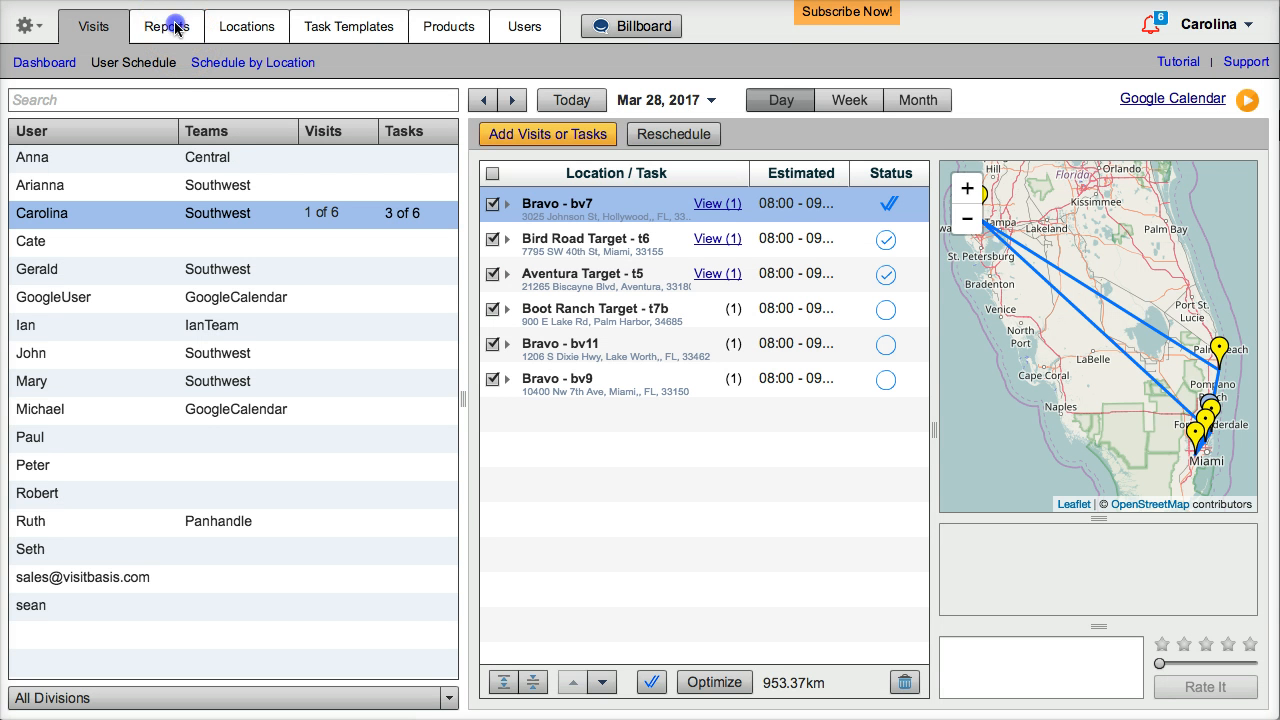
Open the reports area and run the Task (Item/Action) report for "1. Merchandising Audit Task"
left_click(172, 27)
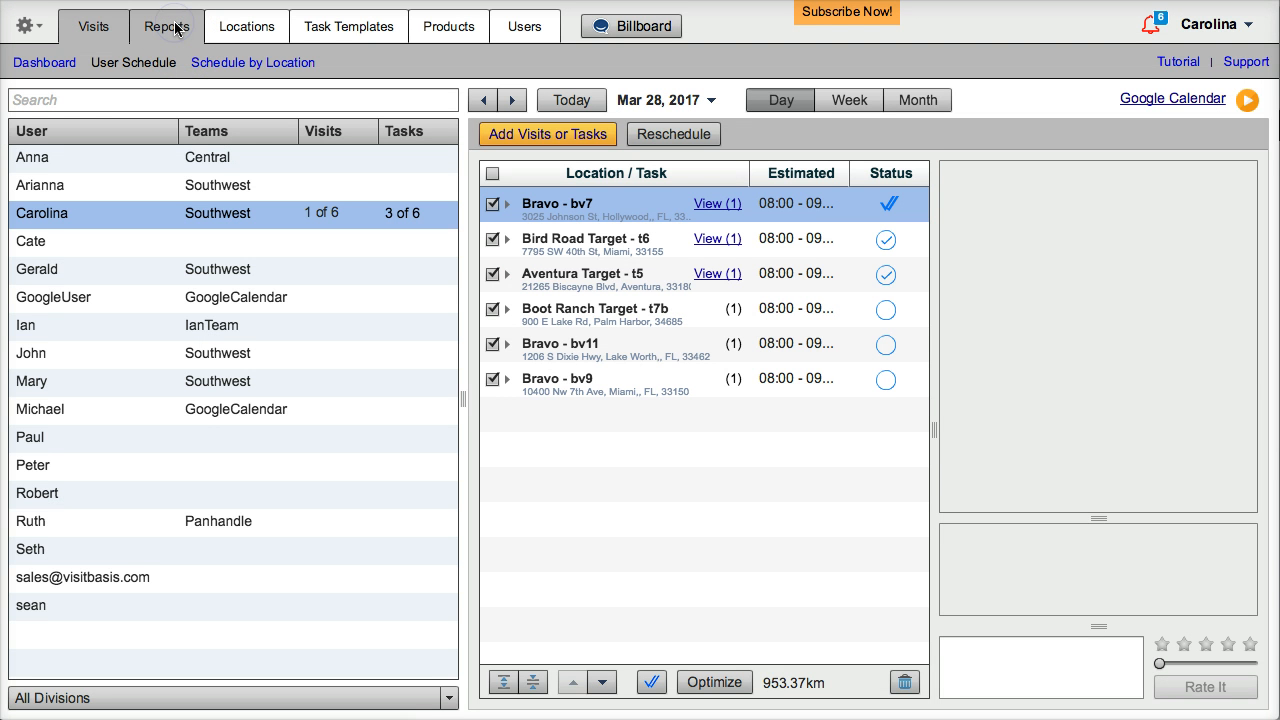
left_click(175, 27)
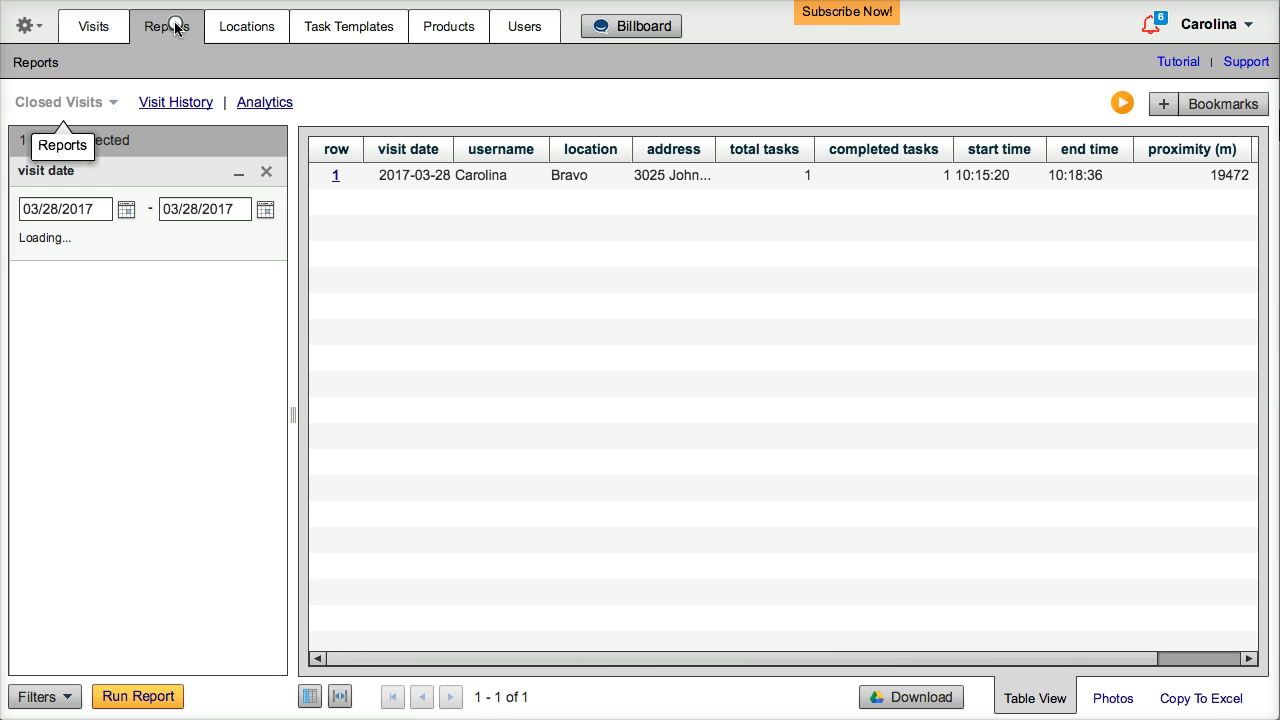
left_click(112, 101)
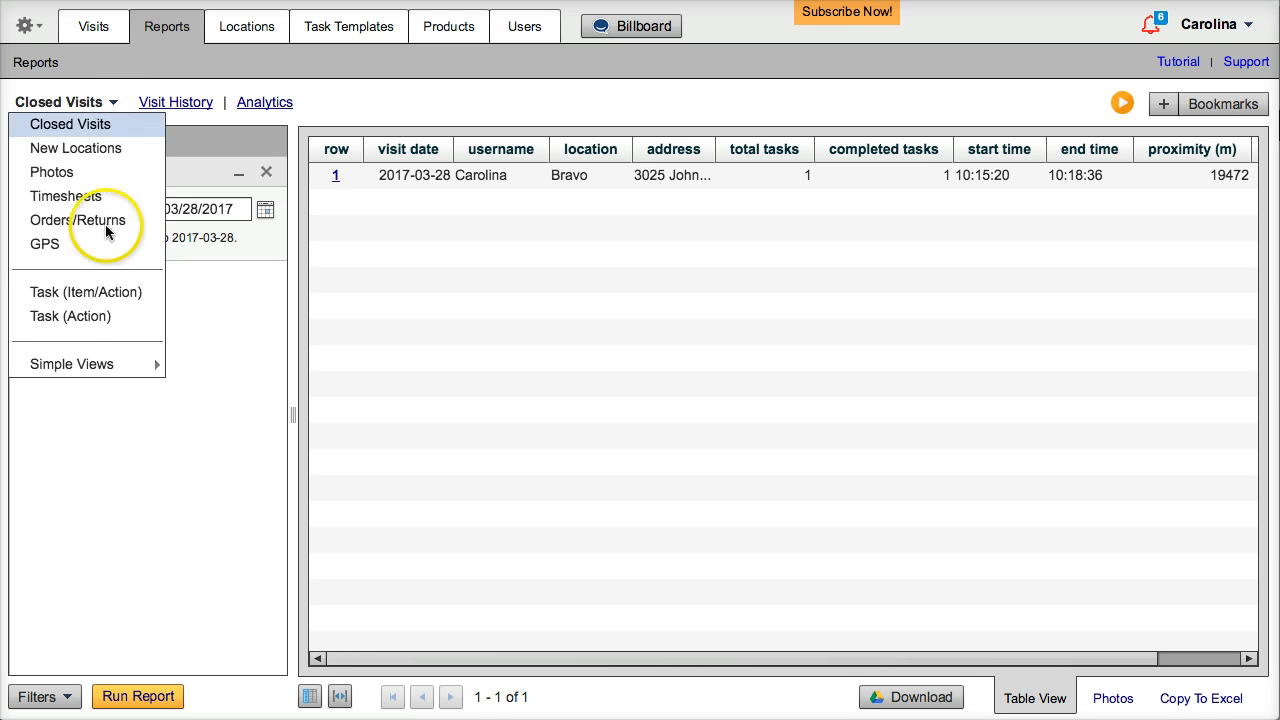
left_click(102, 318)
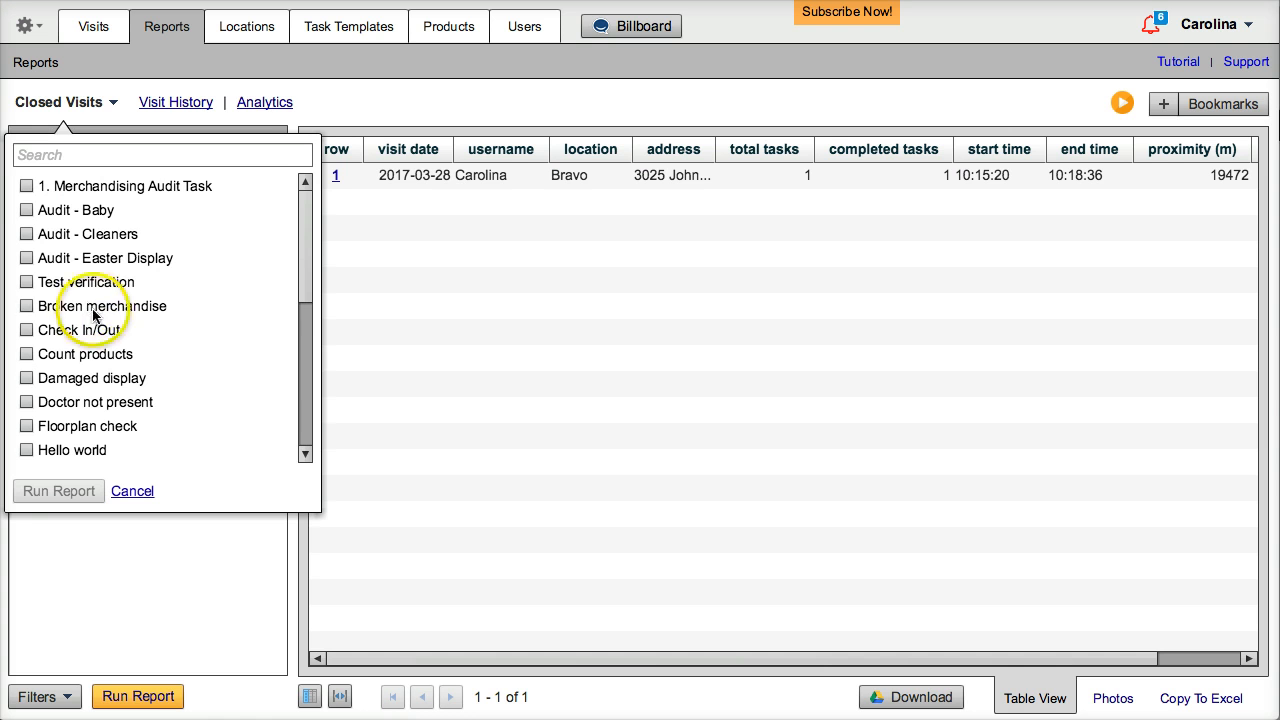
left_click(26, 187)
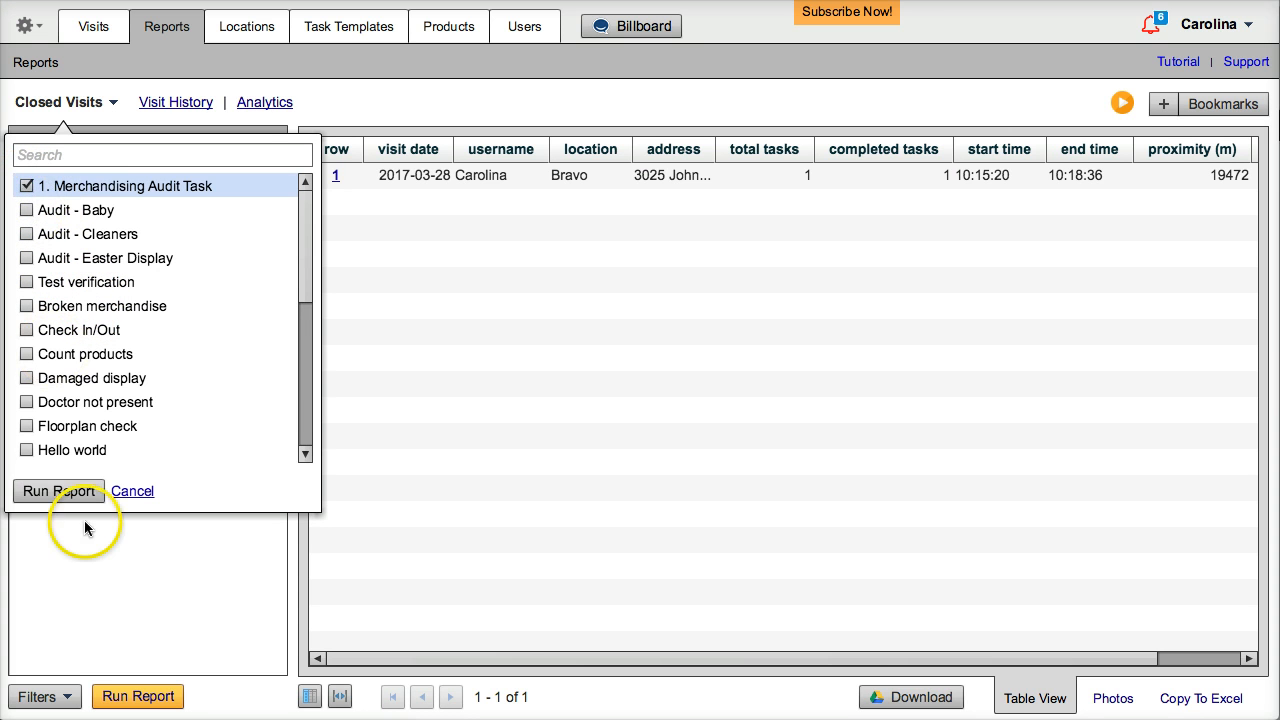
left_click(89, 491)
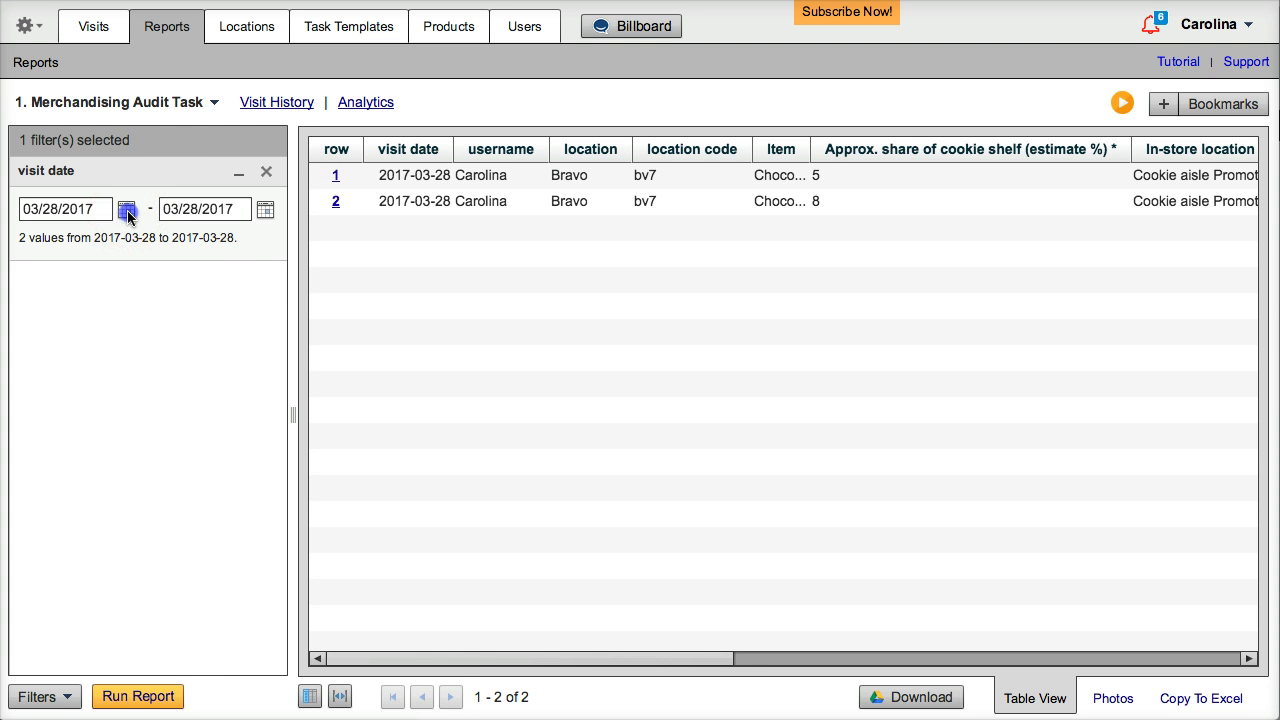
Set the visit date filter's start to 02/01/2017 and rerun the merchandising audit report
left_click(128, 212)
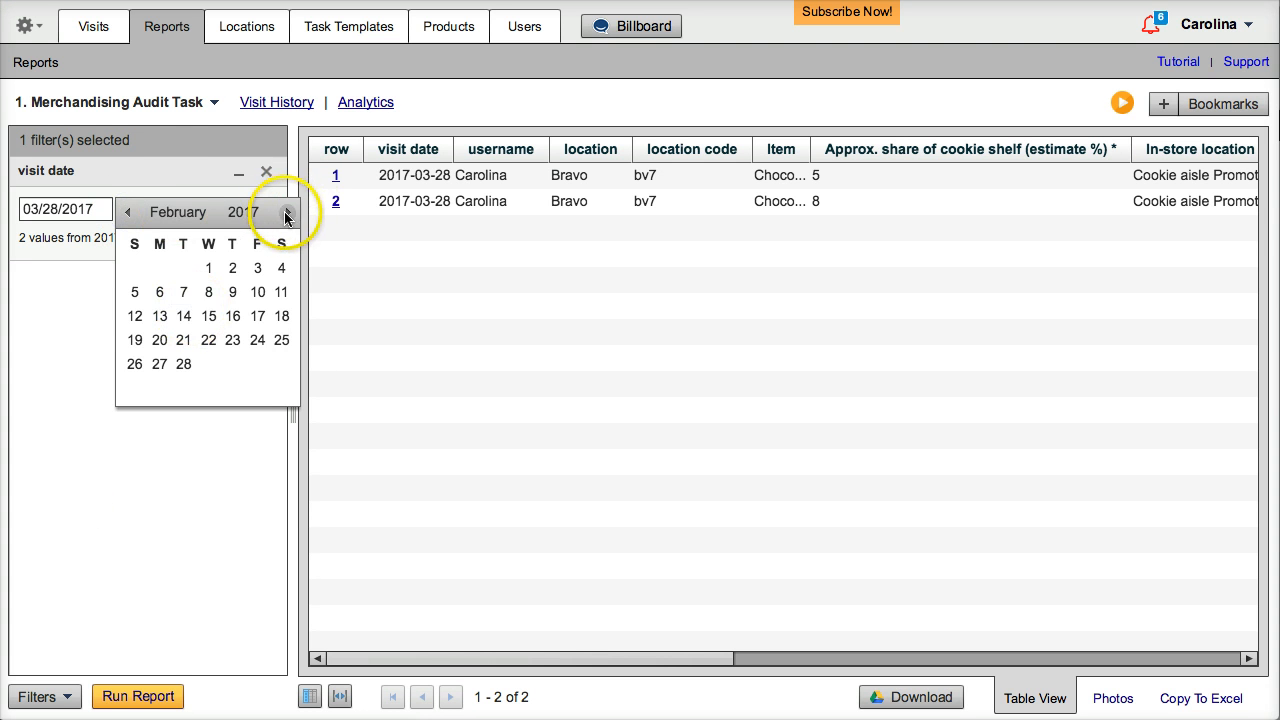
left_click(209, 268)
left_click(117, 697)
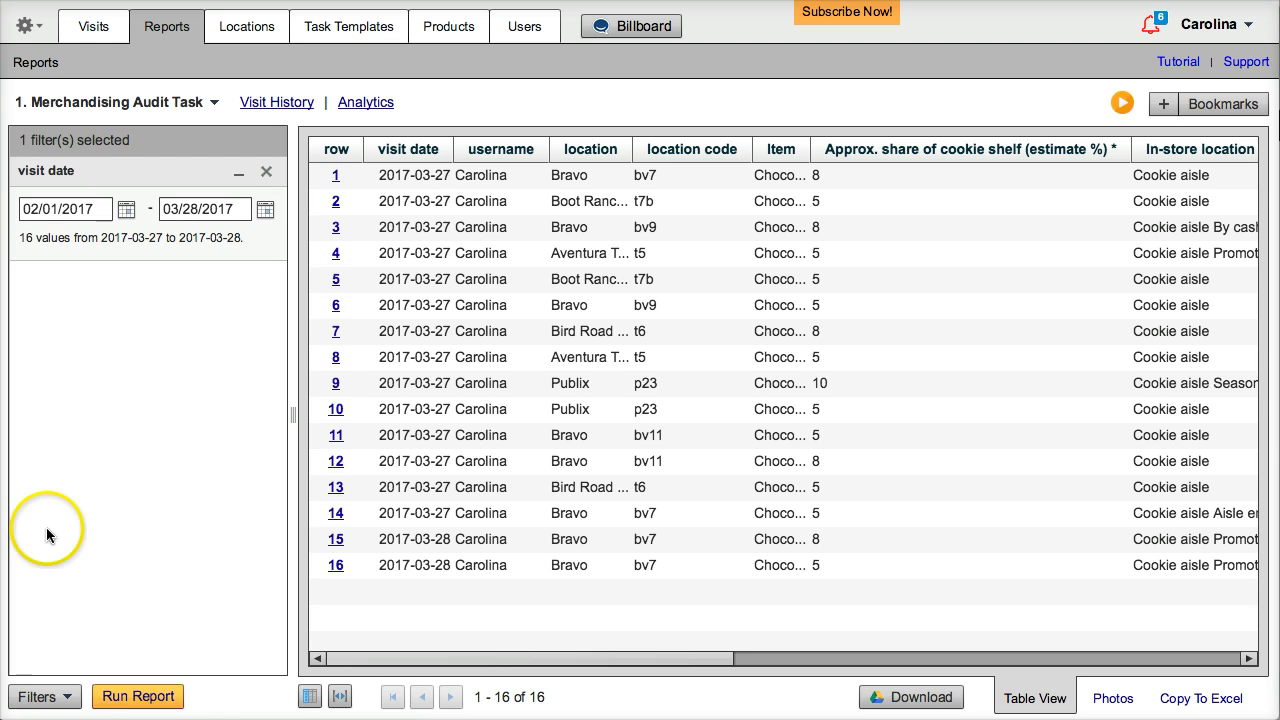
Add a location filter to the audit report, restrict it to Bravo and rerun the report
left_click(69, 701)
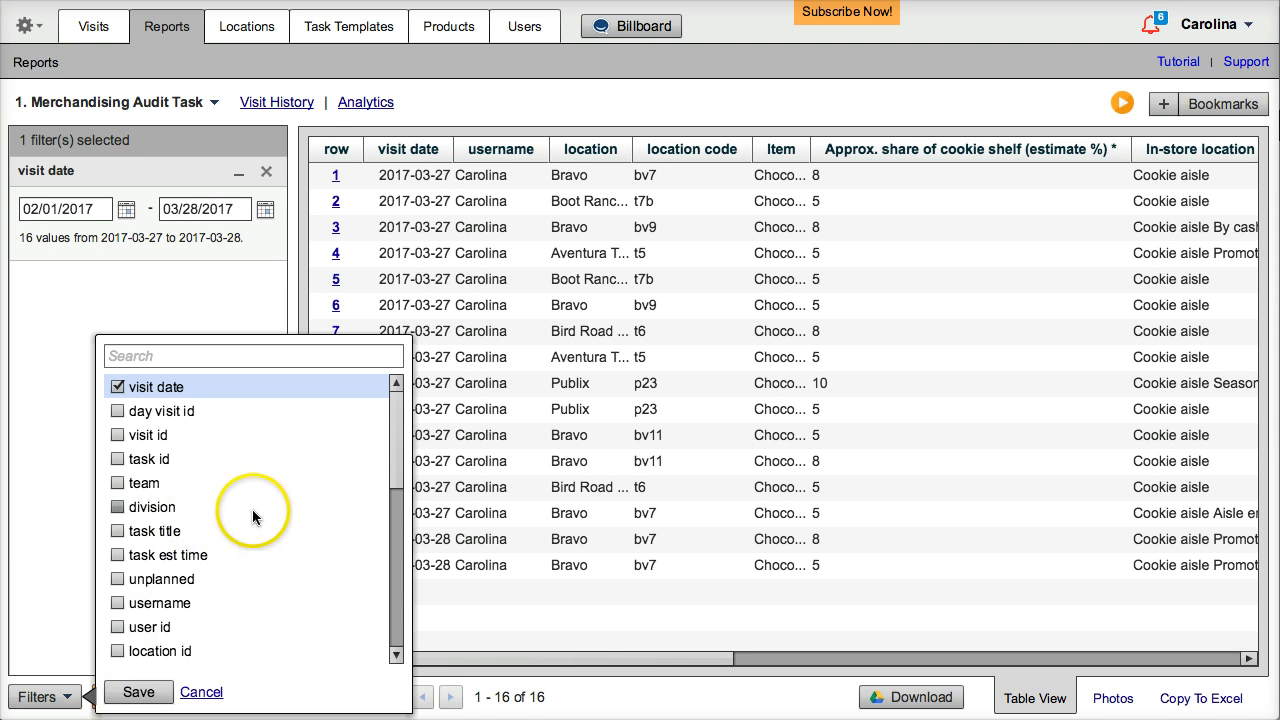
left_click_drag(396, 486, 395, 516)
left_click(118, 580)
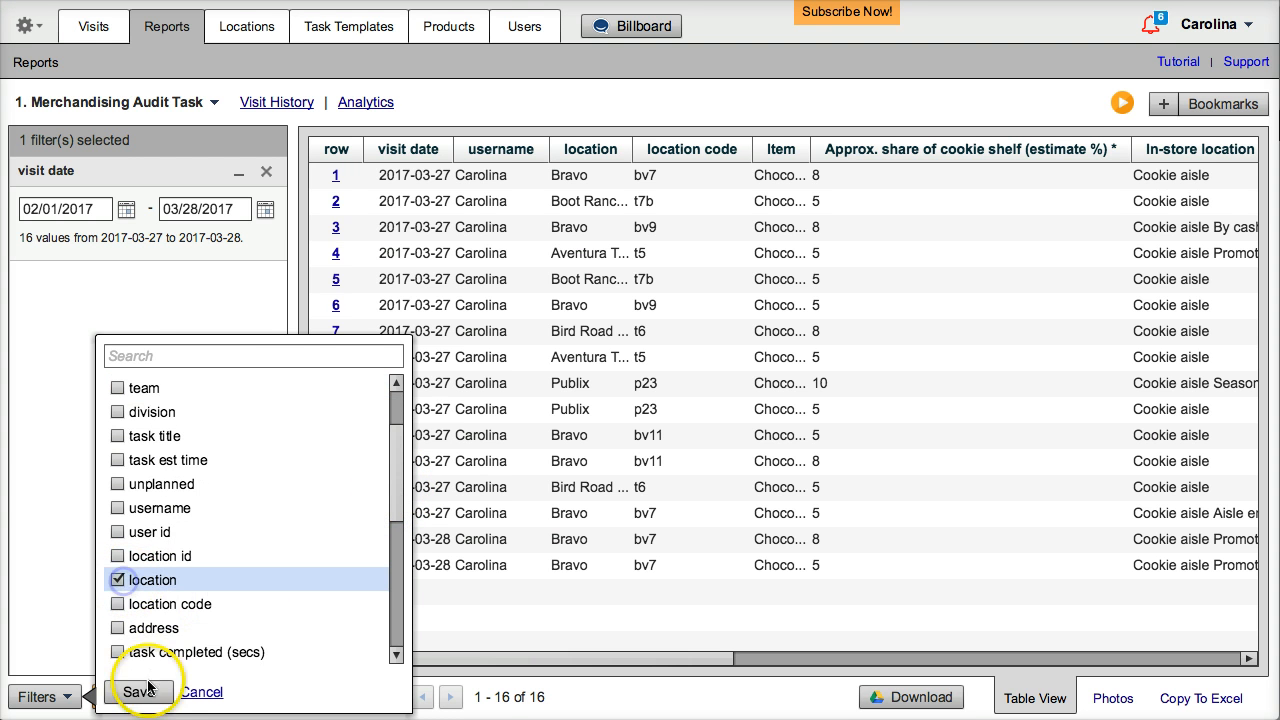
left_click(140, 692)
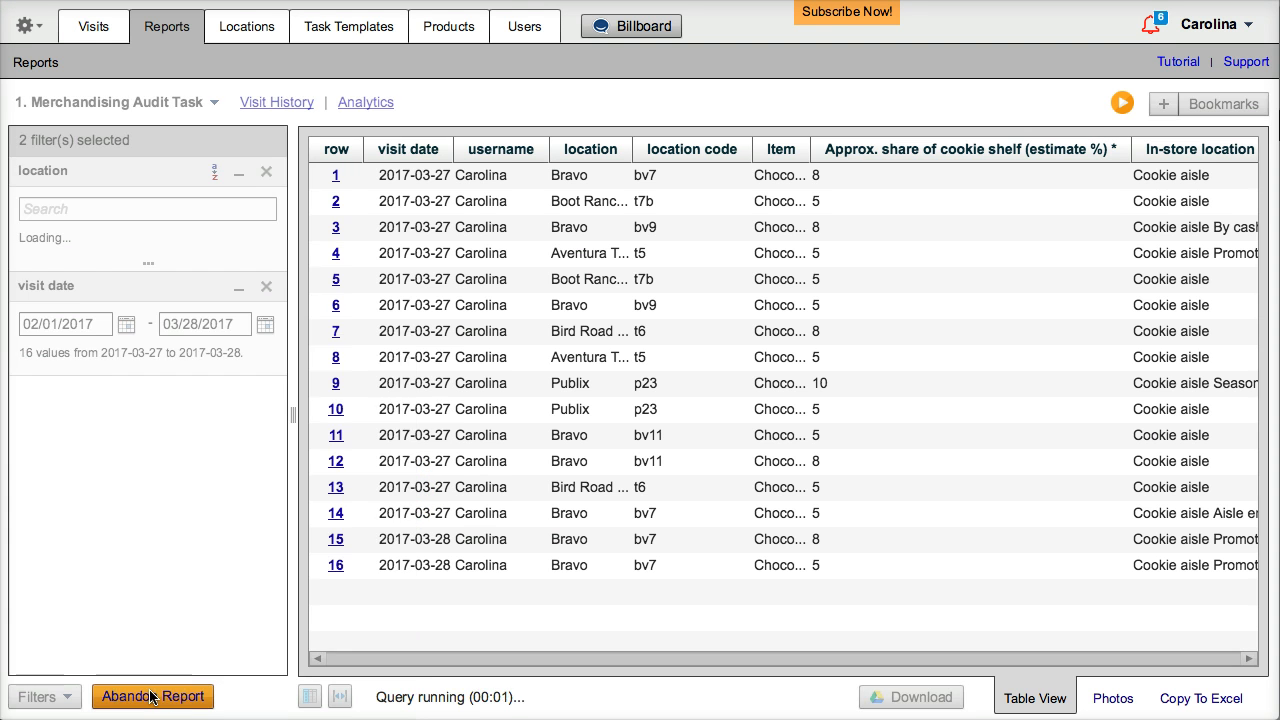
left_click(29, 336)
left_click(138, 696)
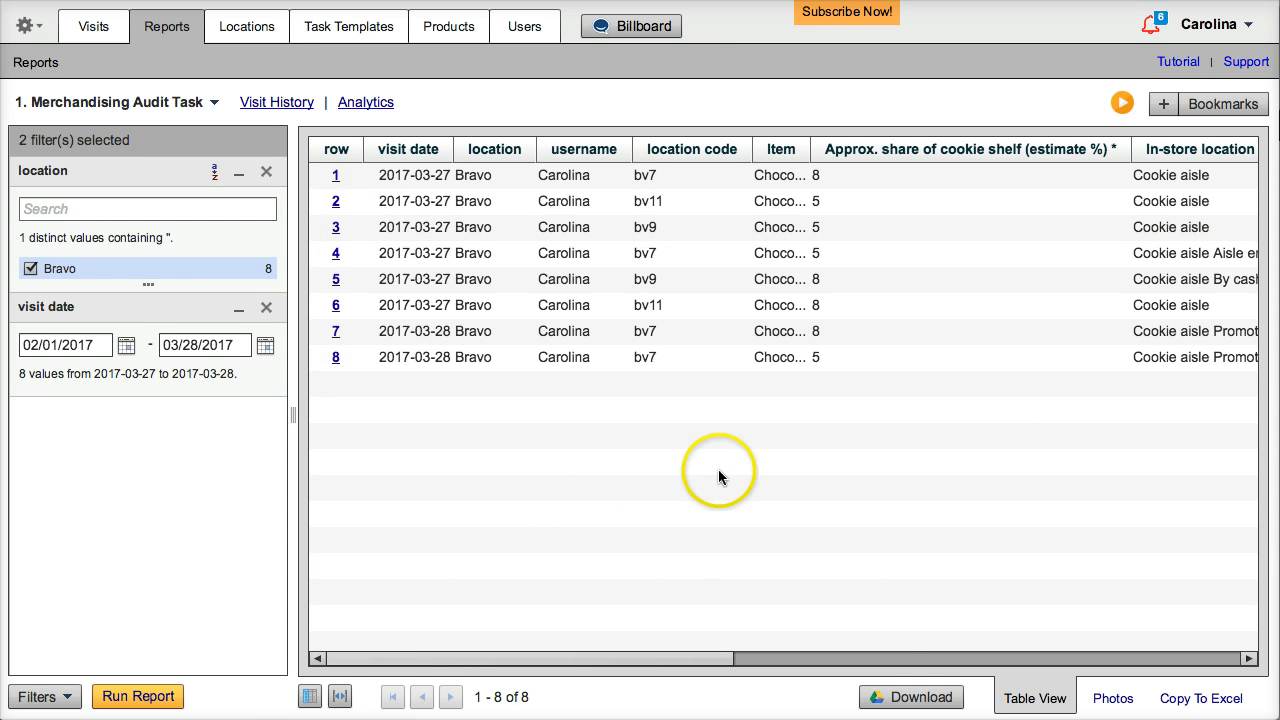
Display the filtered audit report as text for Excel, copy all of it, switch to Excel and paste it into Sheet1
left_click(911, 700)
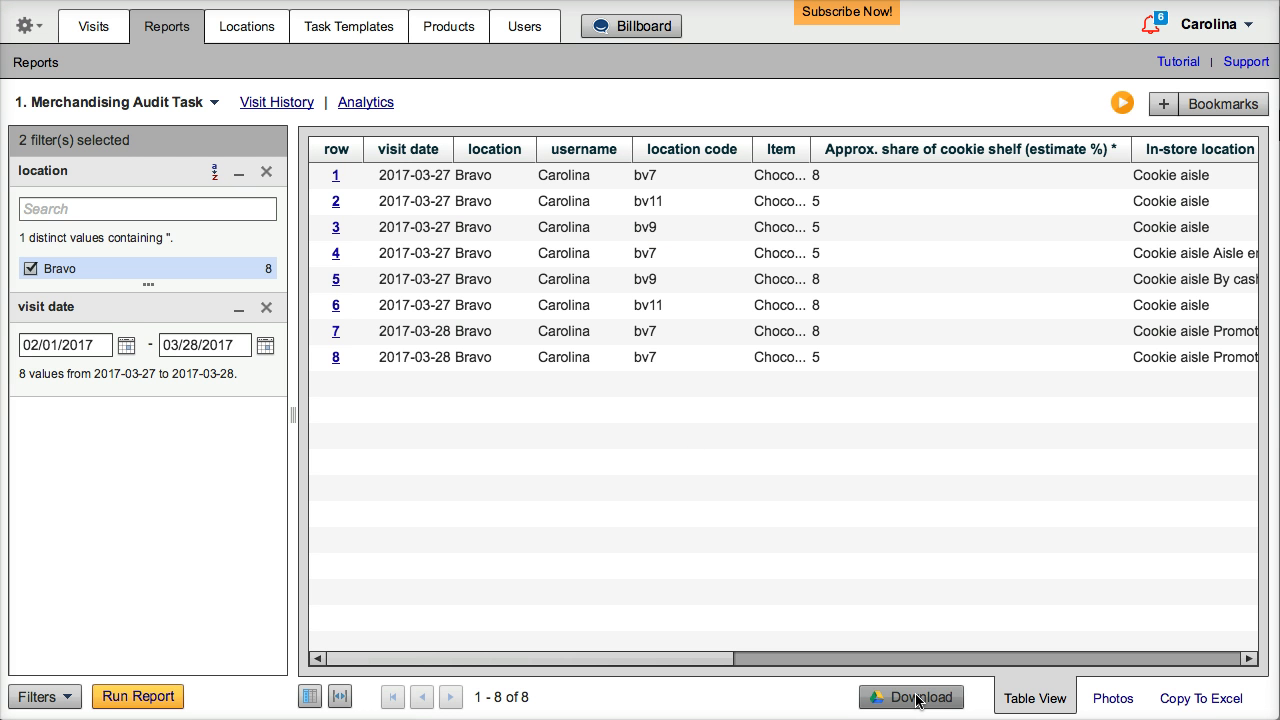
left_click(1222, 700)
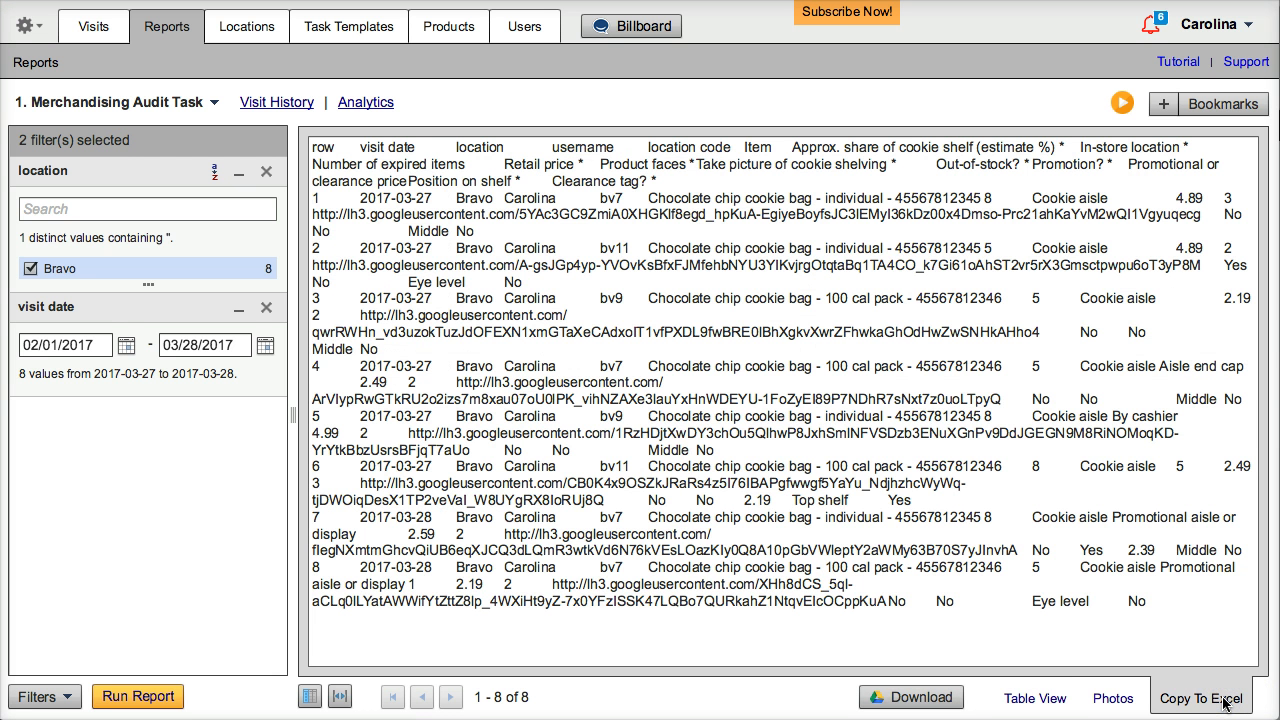
left_click(316, 150)
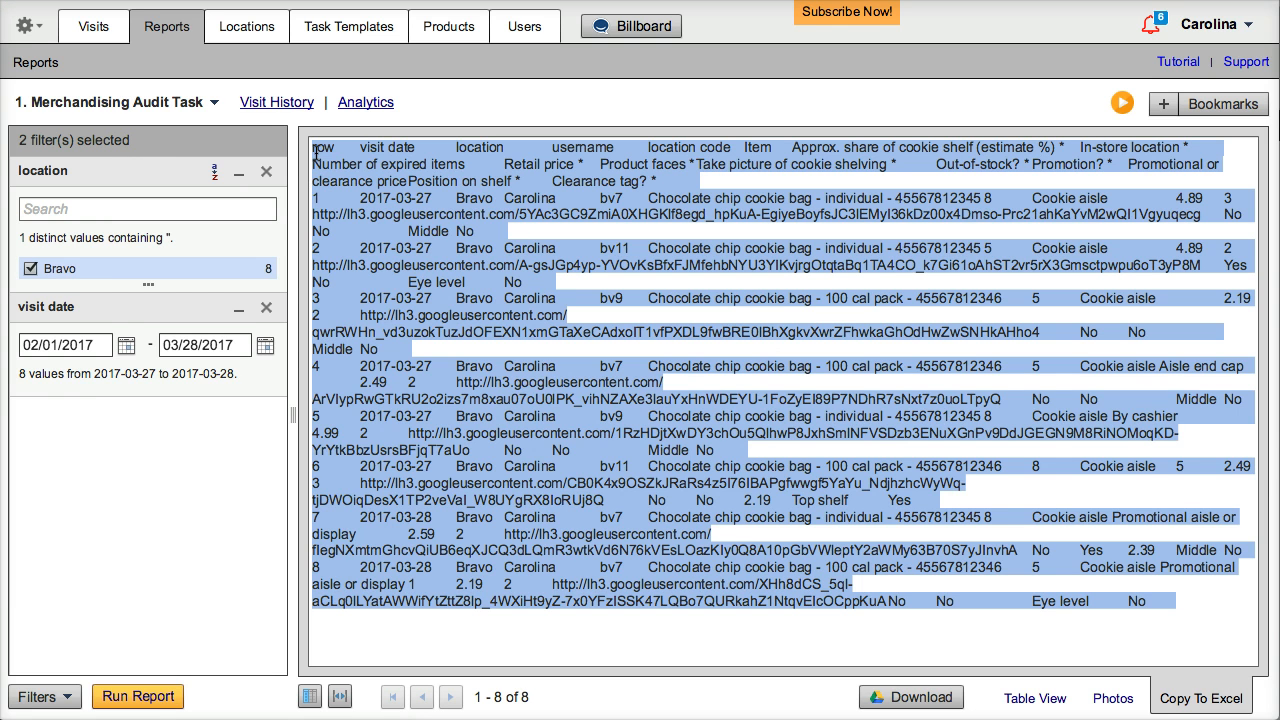
key("super+Tab")
key("super+v")
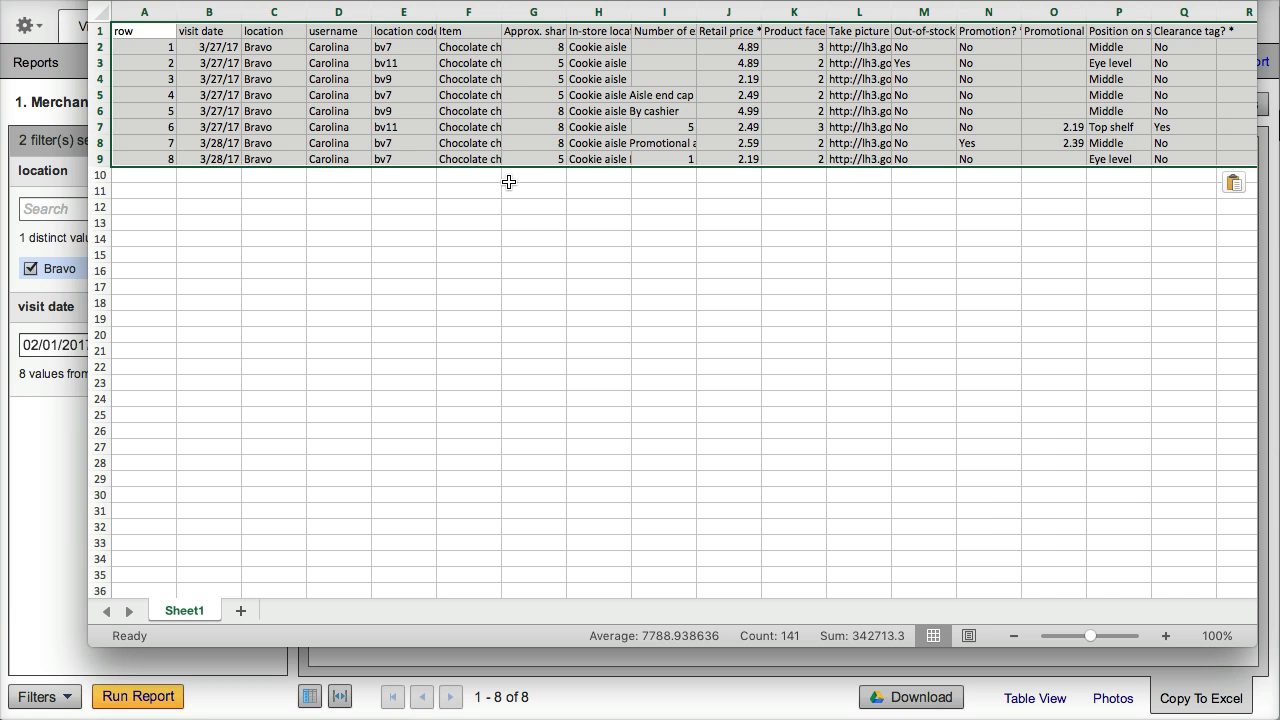
Leave Excel for the web application and examine the audit details and answers in the Bravo/bv7 PDF report
left_click(36, 523)
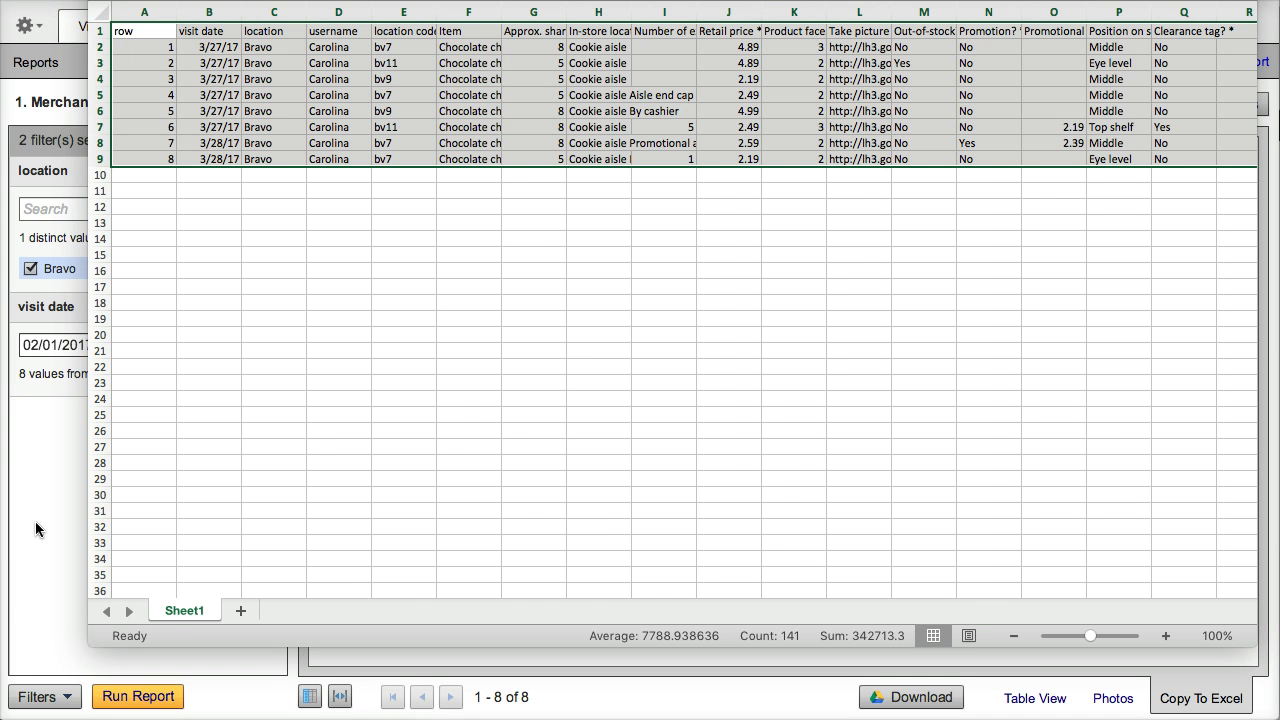
left_click(35, 521)
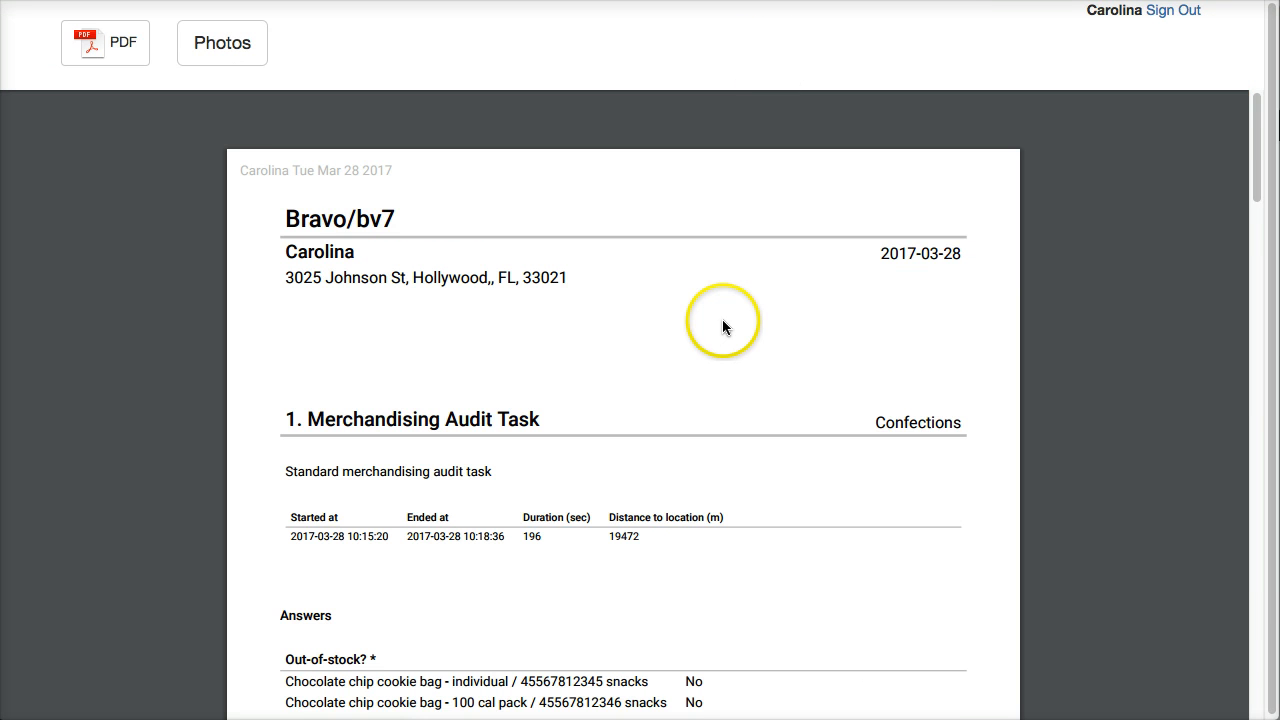
scroll(722, 319, "down", 3)
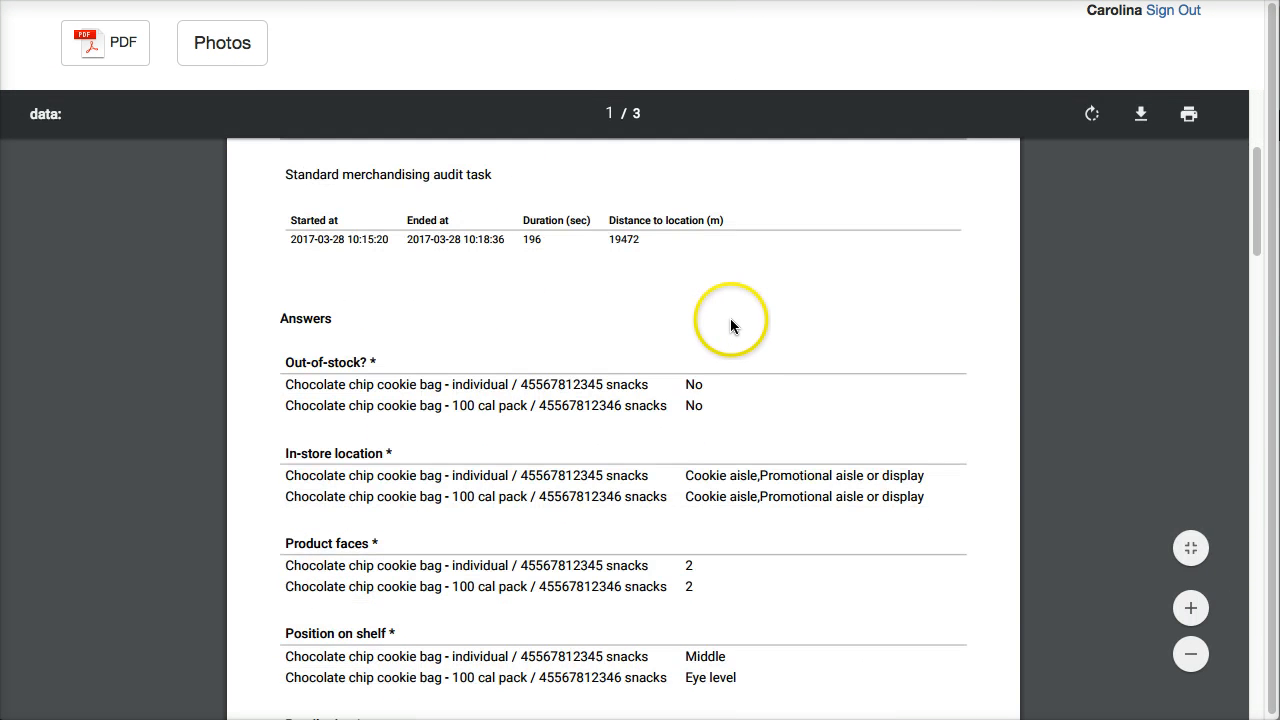
scroll(730, 325, "down", 3)
scroll(731, 326, "up", 6)
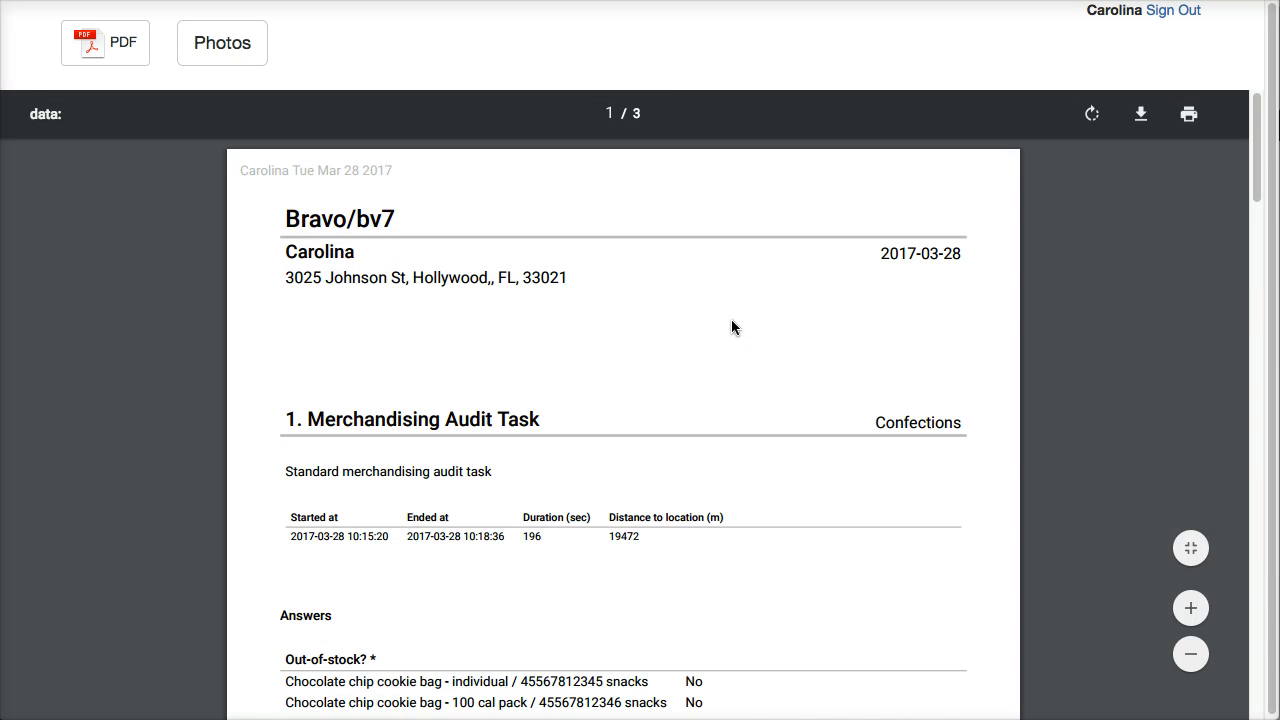